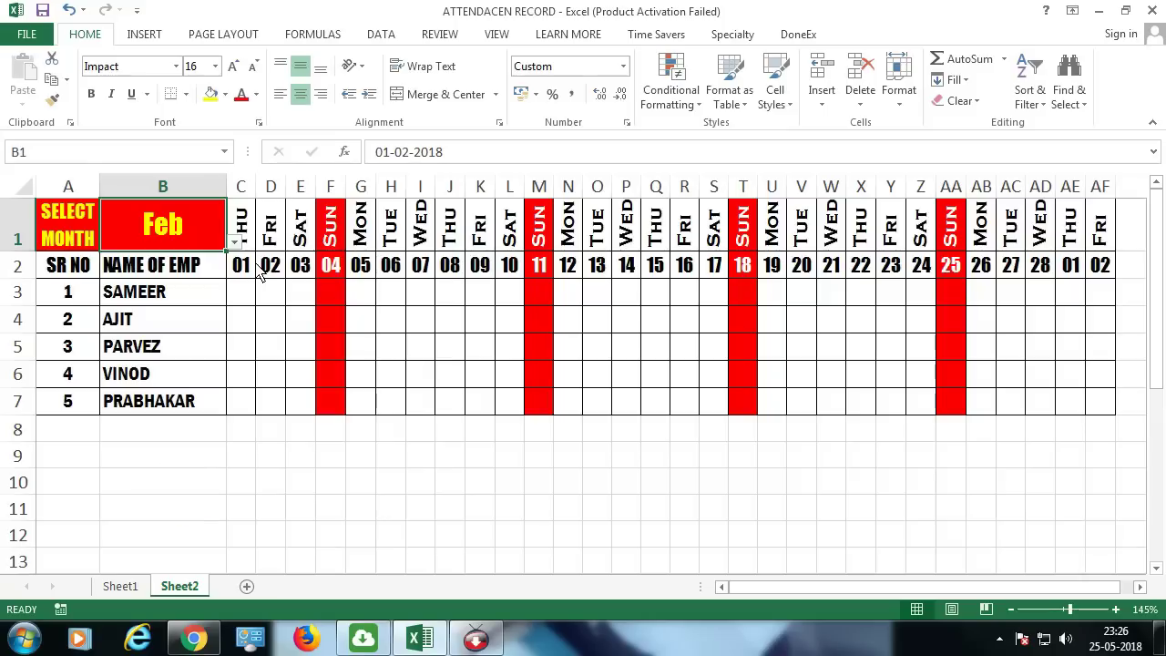
Pick Mar, Jan, Nov, Aug and Dec 2018 in B1 to confirm the headers and red Sundays update
{"action": "left_click", "coordinate": [234, 244]}
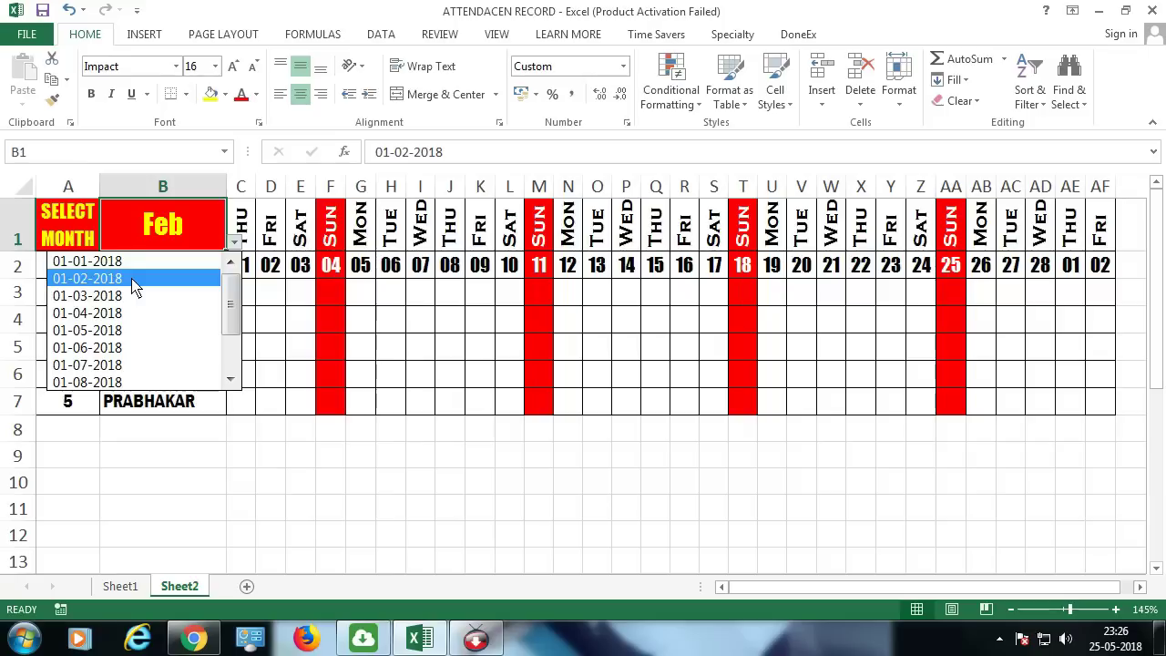
{"action": "left_click", "coordinate": [130, 301]}
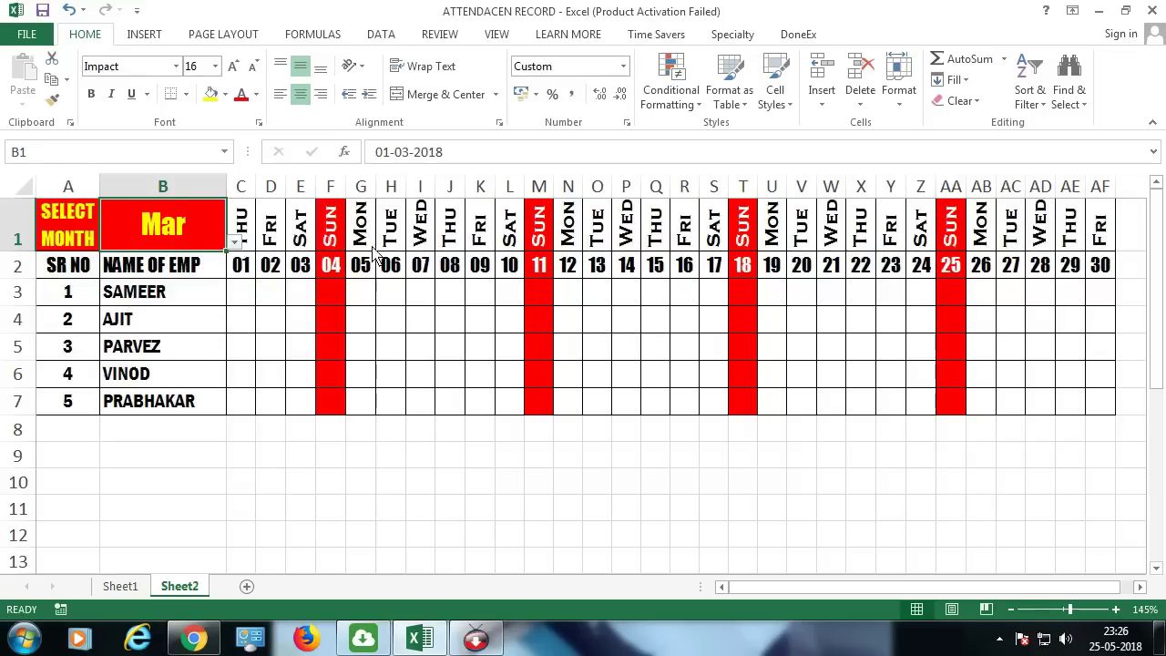
{"action": "left_click", "coordinate": [235, 243]}
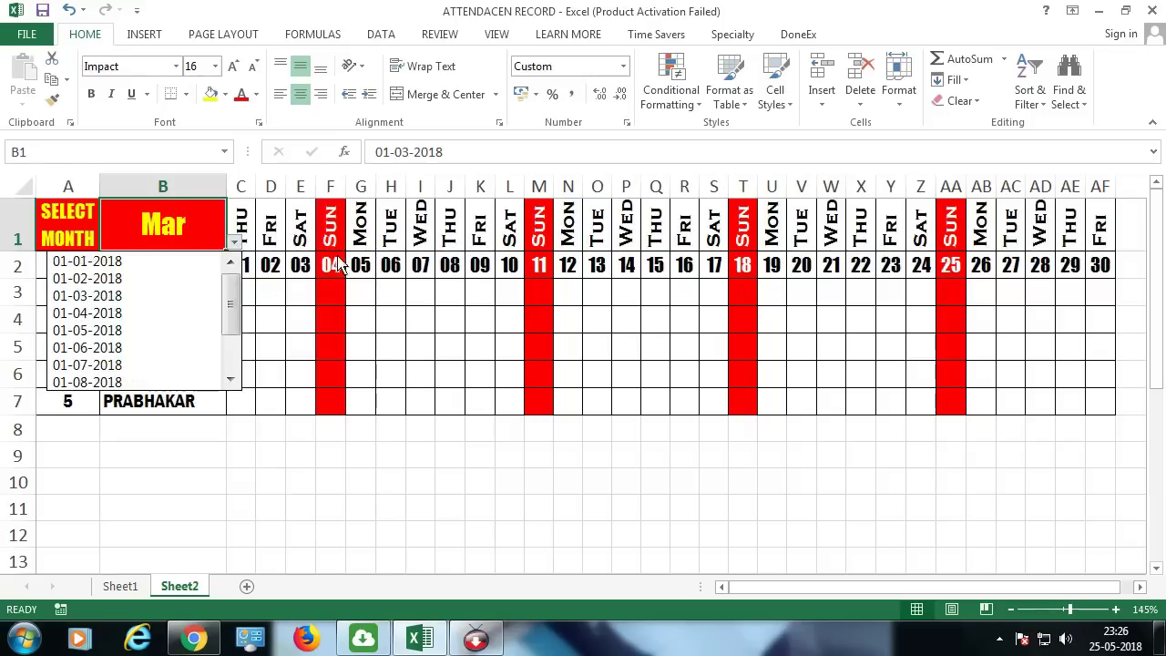
{"action": "left_click", "coordinate": [155, 262]}
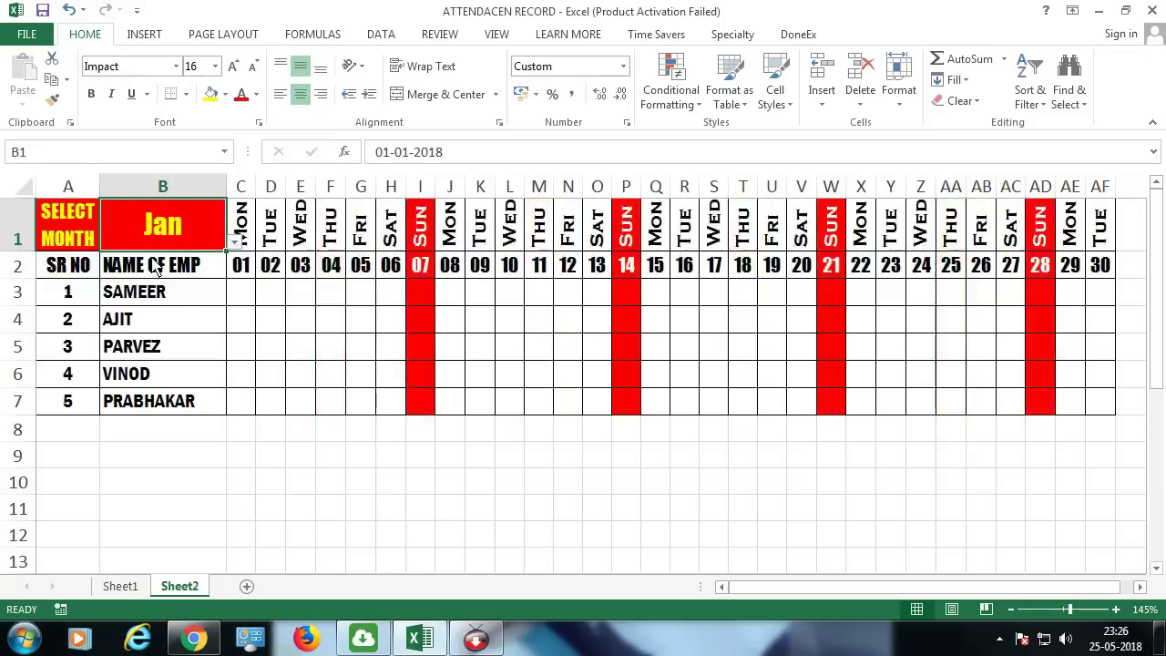
{"action": "left_click", "coordinate": [235, 242]}
{"action": "left_click_drag", "start_coordinate": [235, 305], "coordinate": [232, 337]}
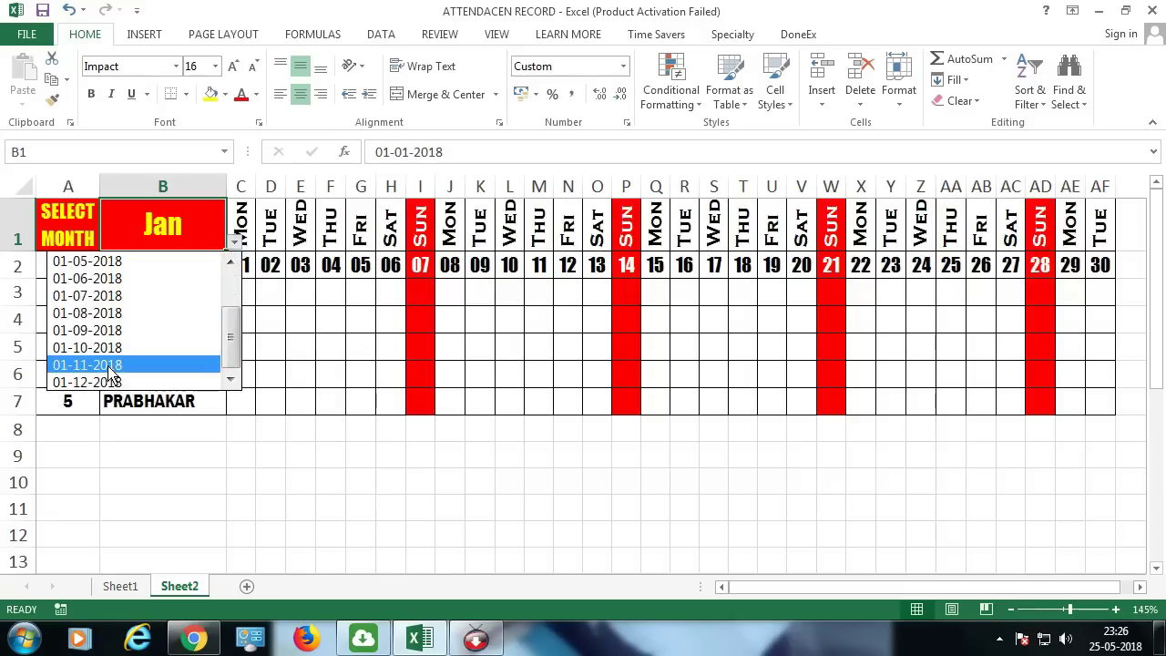
{"action": "left_click", "coordinate": [109, 368]}
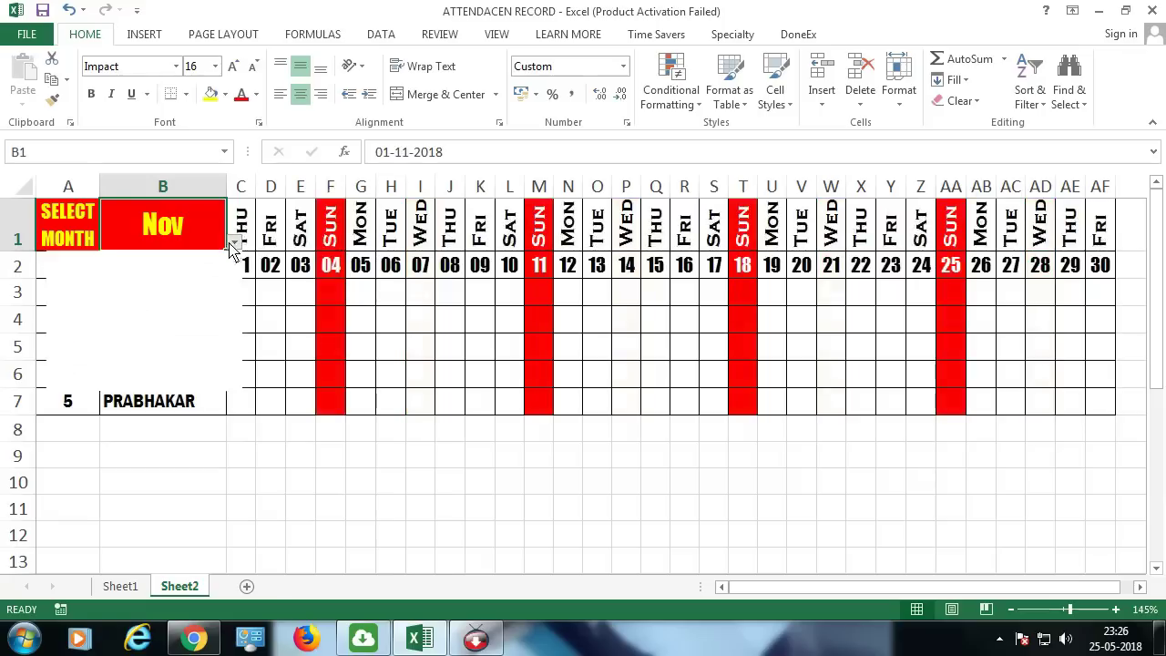
{"action": "left_click", "coordinate": [233, 244]}
{"action": "left_click", "coordinate": [139, 390]}
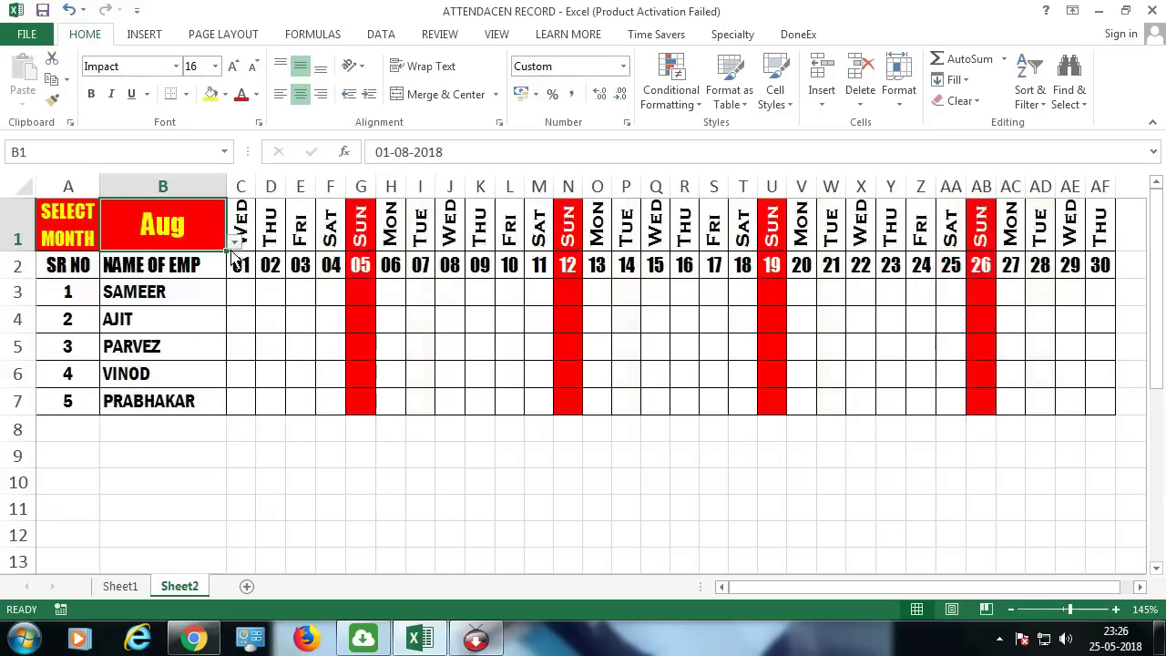
{"action": "left_click", "coordinate": [234, 241]}
{"action": "left_click_drag", "start_coordinate": [230, 292], "coordinate": [229, 333]}
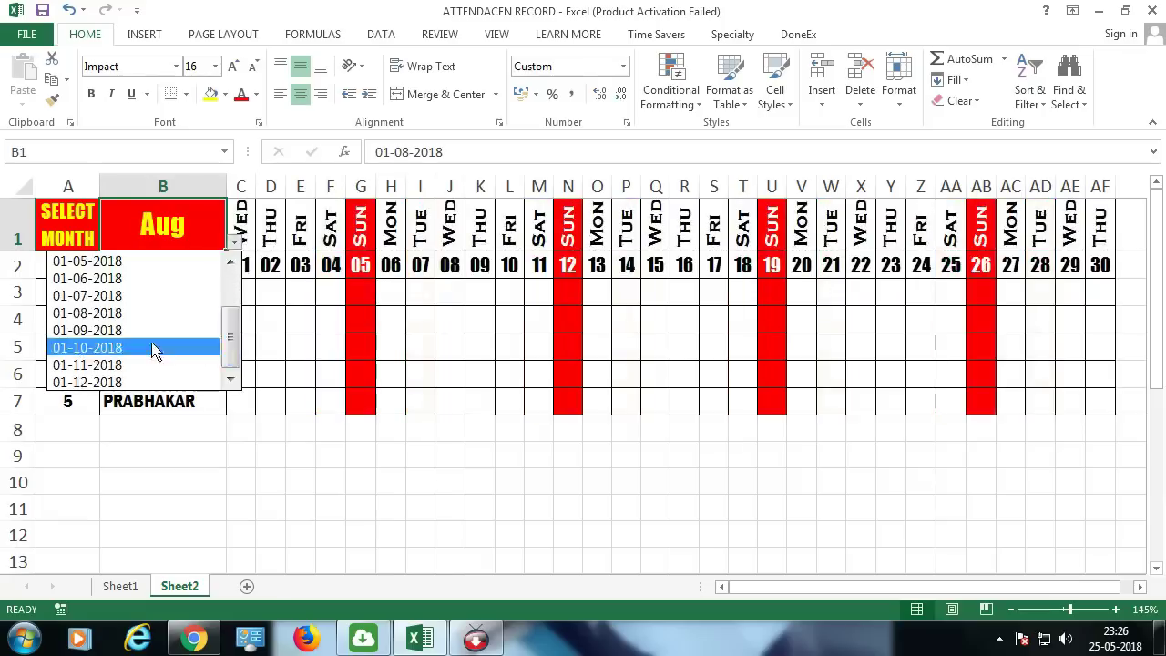
{"action": "left_click", "coordinate": [153, 381]}
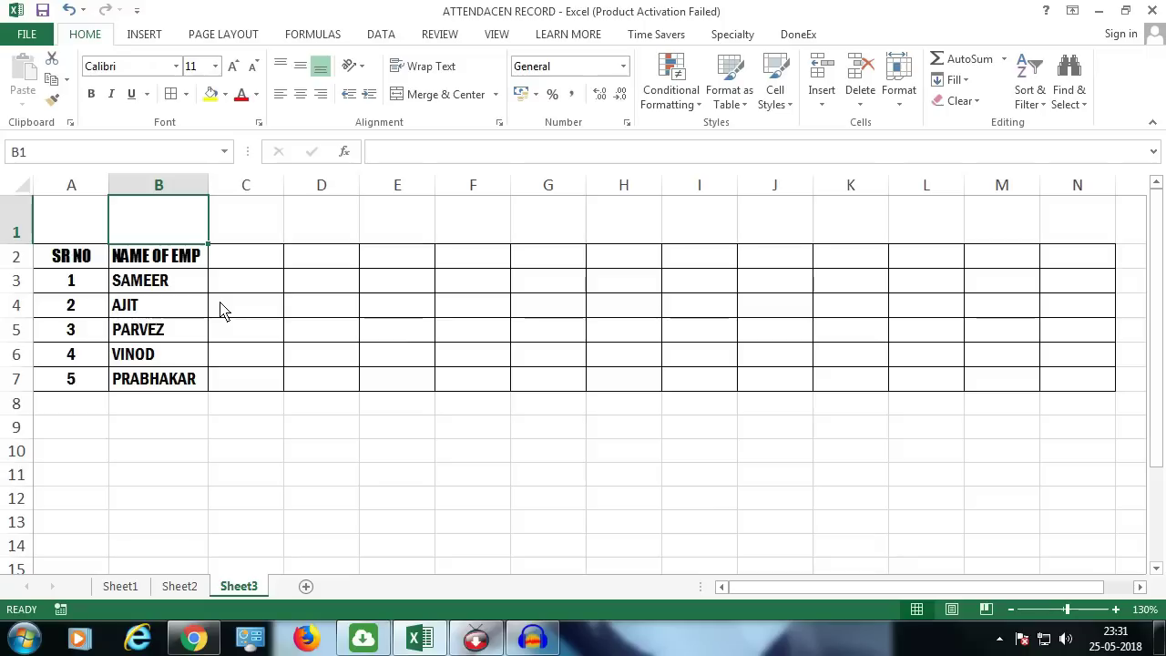
Enter 01-01-2018 in B11 and 01-02-2018 in B12
{"action": "left_click", "coordinate": [91, 259]}
{"action": "left_click", "coordinate": [177, 259], "text": "ctrl"}
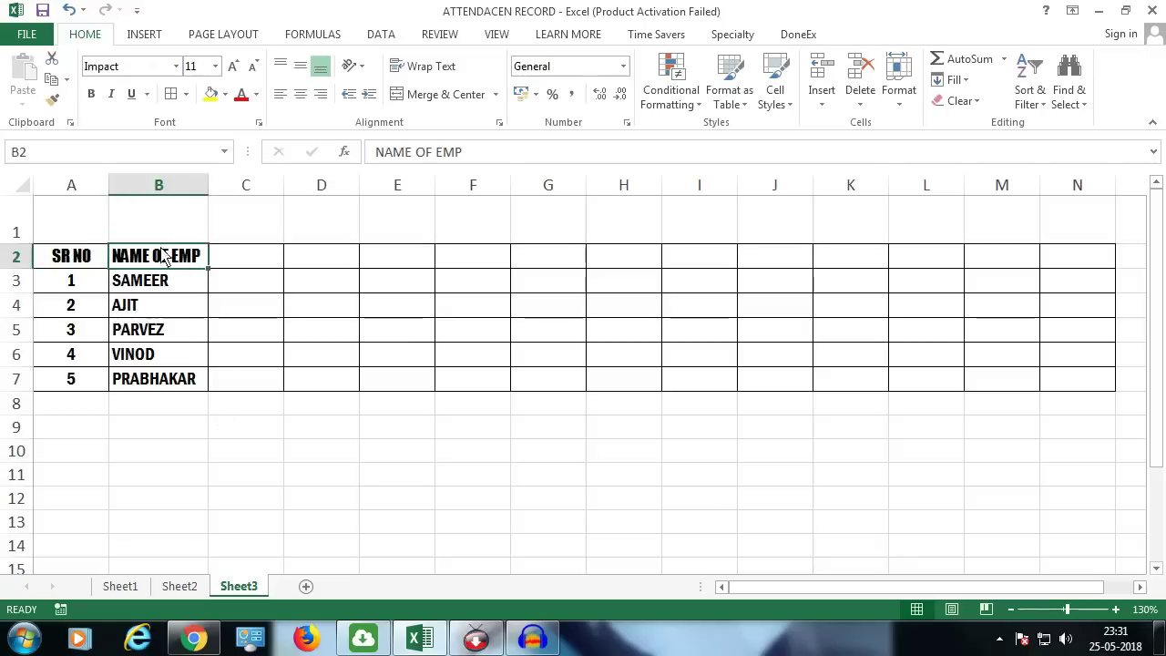
{"action": "left_click", "coordinate": [169, 231]}
{"action": "left_click", "coordinate": [194, 486]}
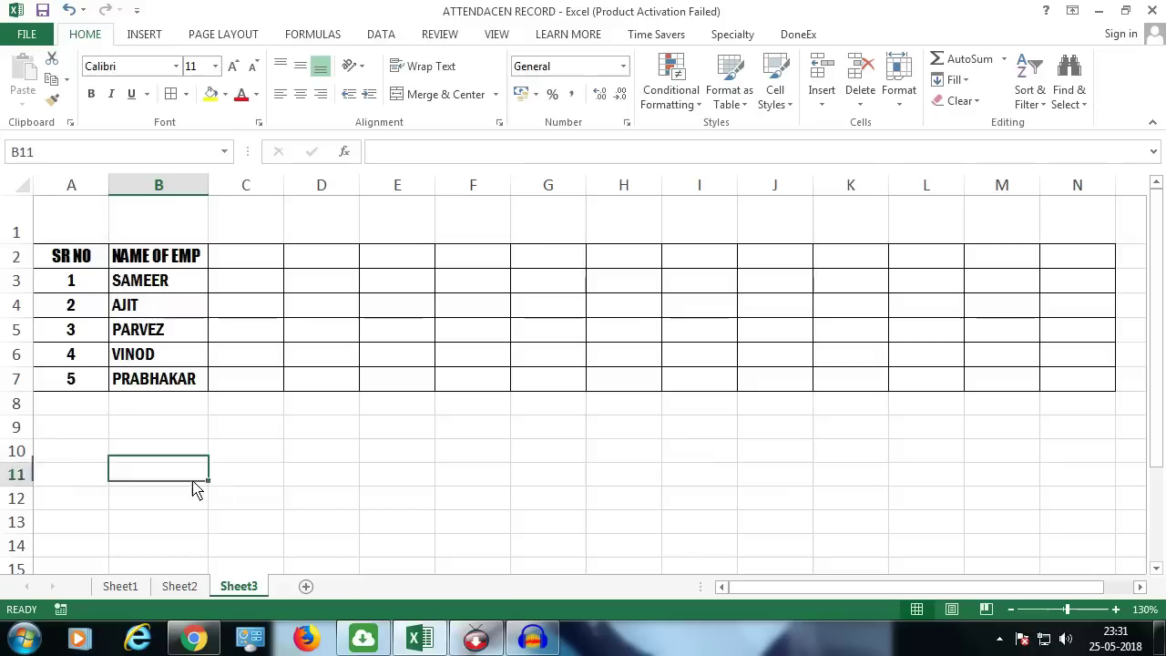
{"action": "type", "text": "01"}
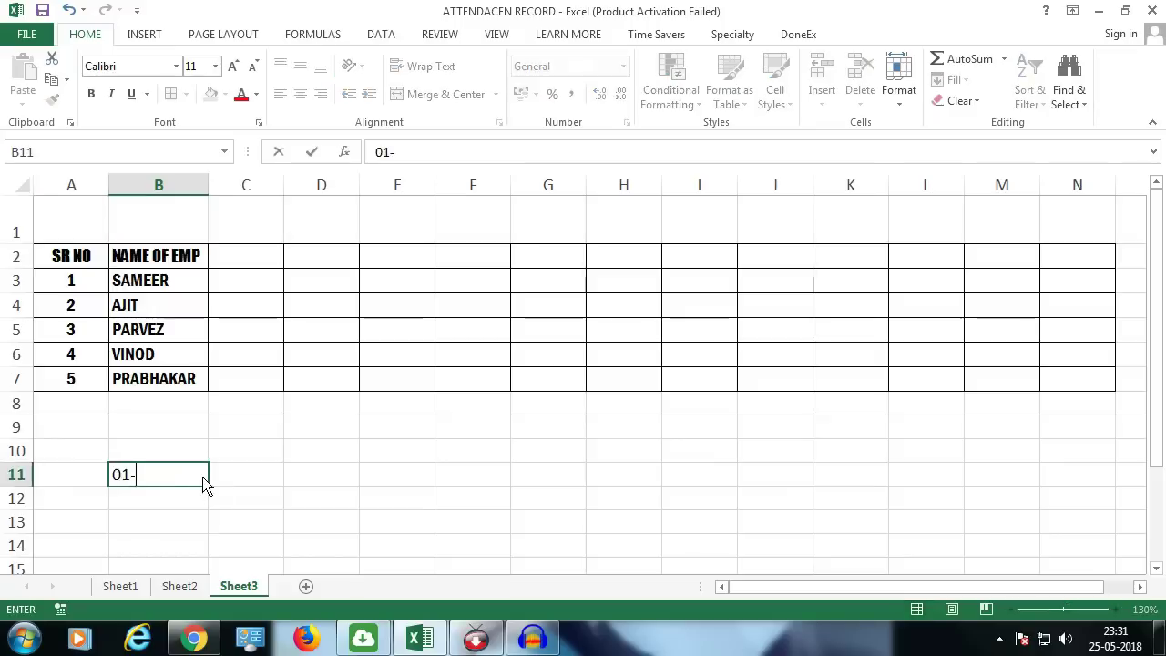
{"action": "type", "text": "-2"}
{"action": "type", "text": "01-2018"}
{"action": "key", "text": "Return"}
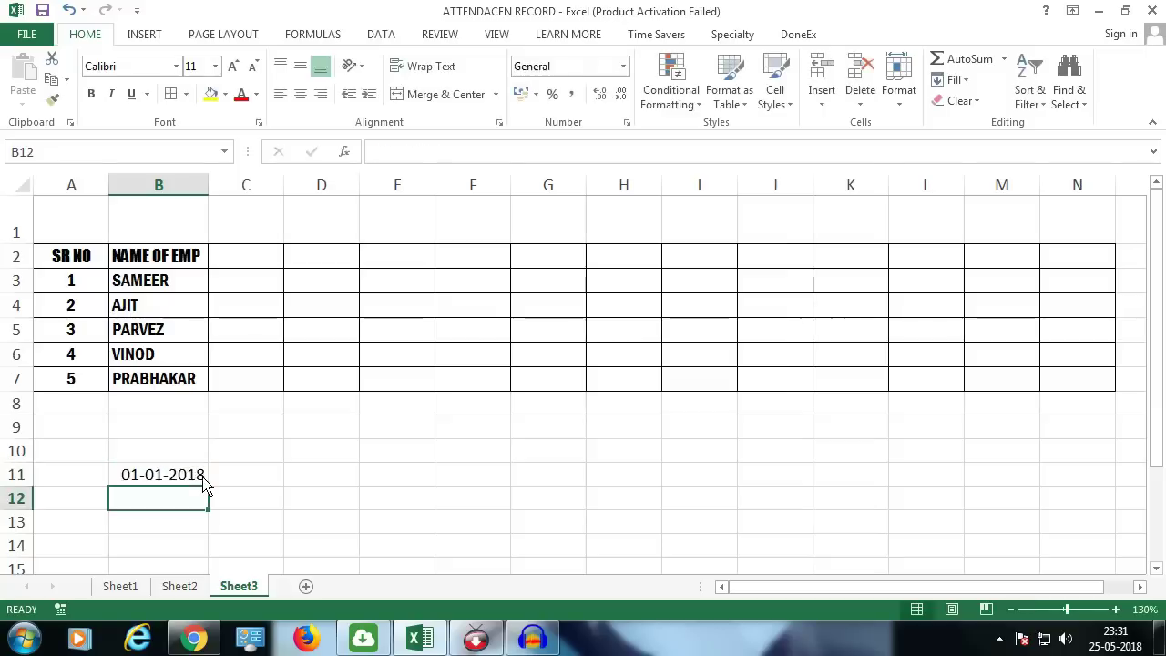
{"action": "type", "text": "01-02-"}
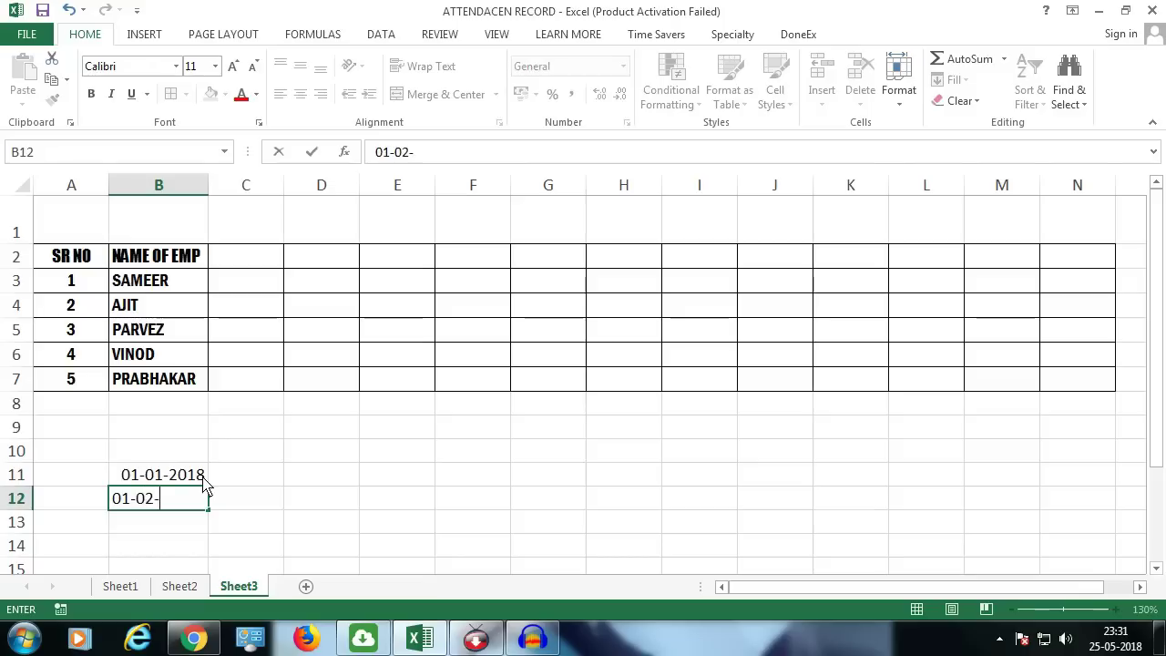
{"action": "type", "text": "8"}
{"action": "key", "text": "Return"}
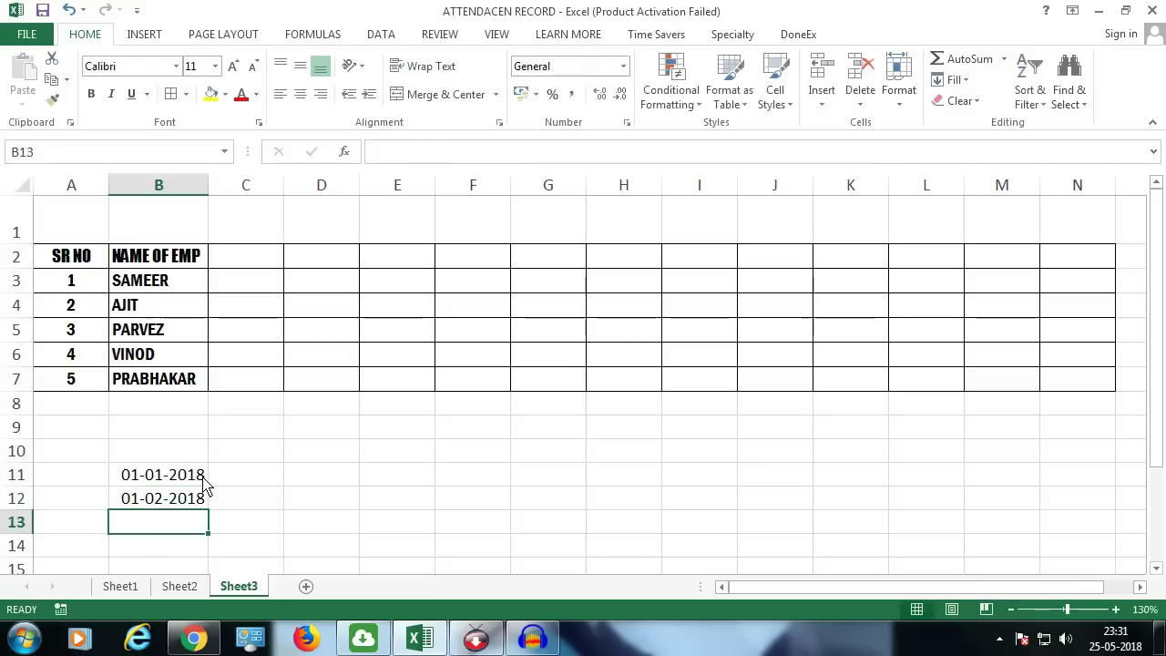
Fill the monthly date series from B11:B12 down to 01-12-2018 in B22
{"action": "key", "text": "super+plus"}
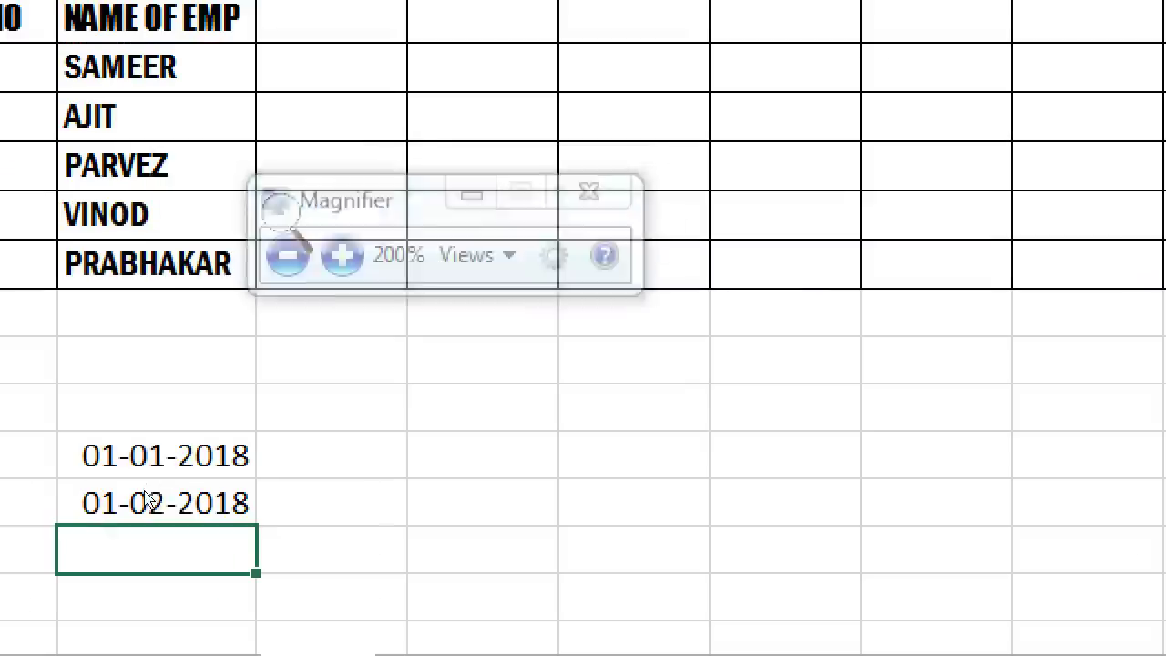
{"action": "mouse_move", "coordinate": [155, 484]}
{"action": "left_mouse_down"}
{"action": "mouse_move", "coordinate": [210, 551]}
{"action": "mouse_move", "coordinate": [211, 590]}
{"action": "left_mouse_up"}
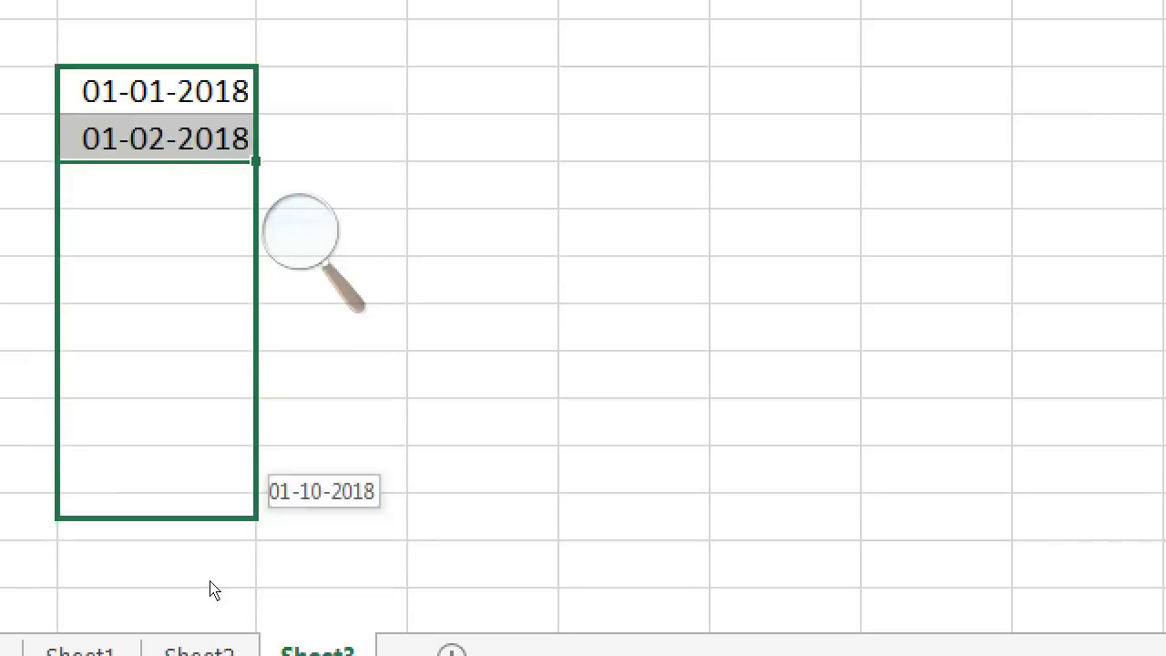
{"action": "left_click_drag", "start_coordinate": [211, 590], "coordinate": [203, 533]}
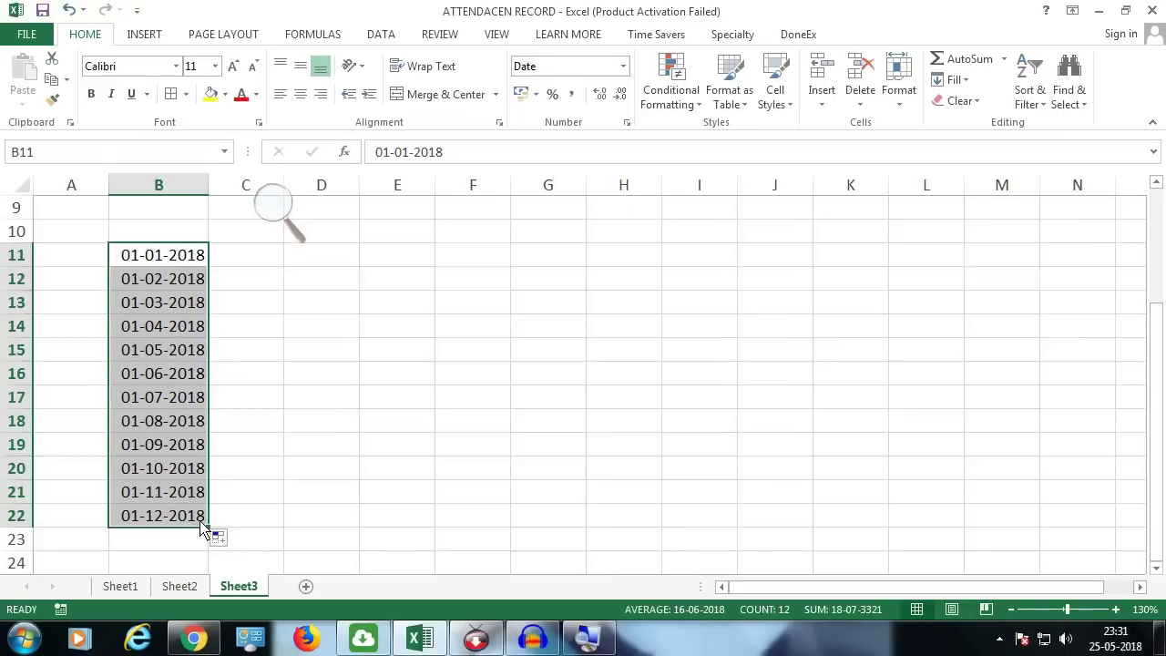
{"action": "scroll", "coordinate": [202, 517], "scroll_direction": "up", "scroll_amount": 3}
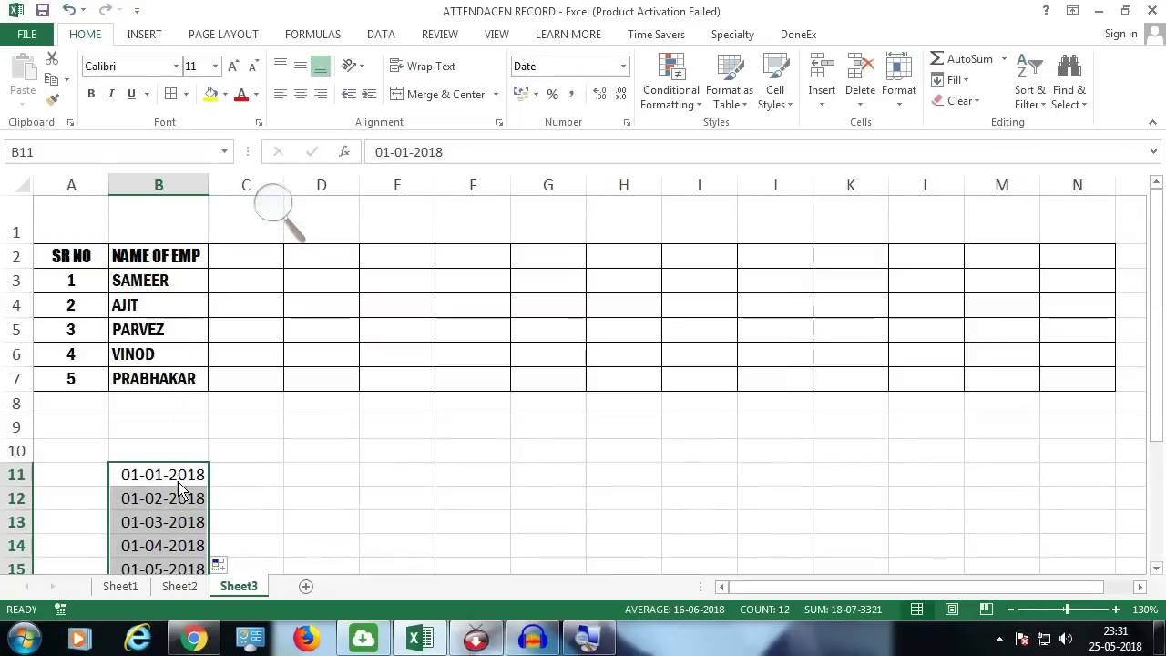
Give B1 a List data validation rule with source =$B$11:$B$22
{"action": "left_click", "coordinate": [178, 229]}
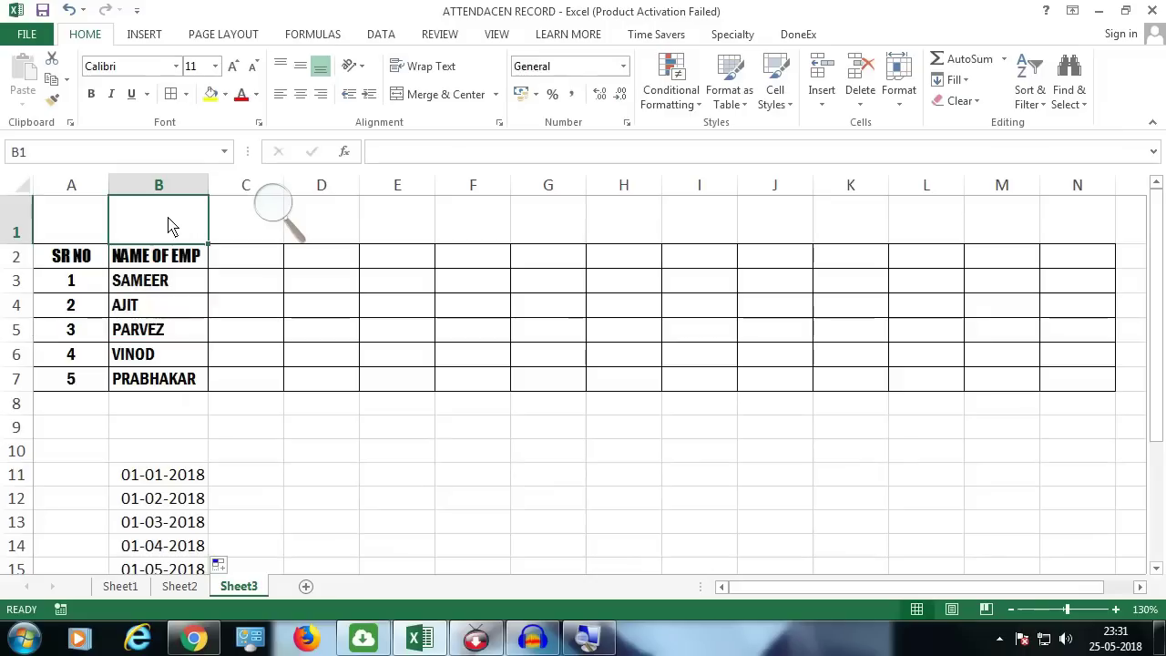
{"action": "left_click", "coordinate": [270, 208]}
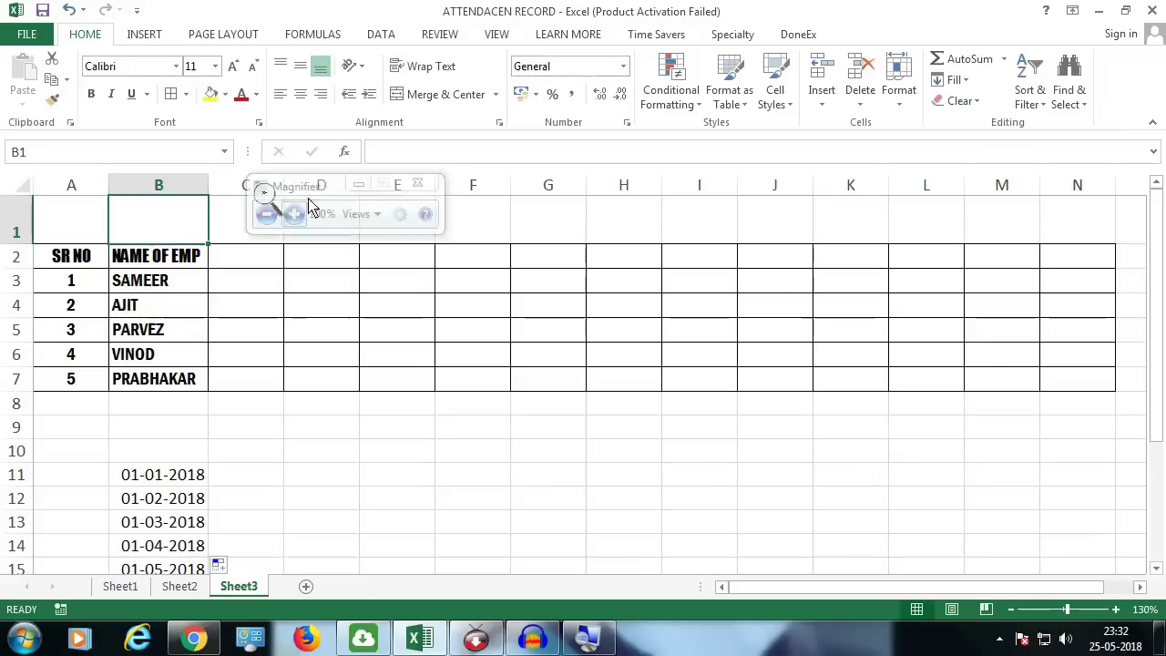
{"action": "left_click", "coordinate": [356, 186]}
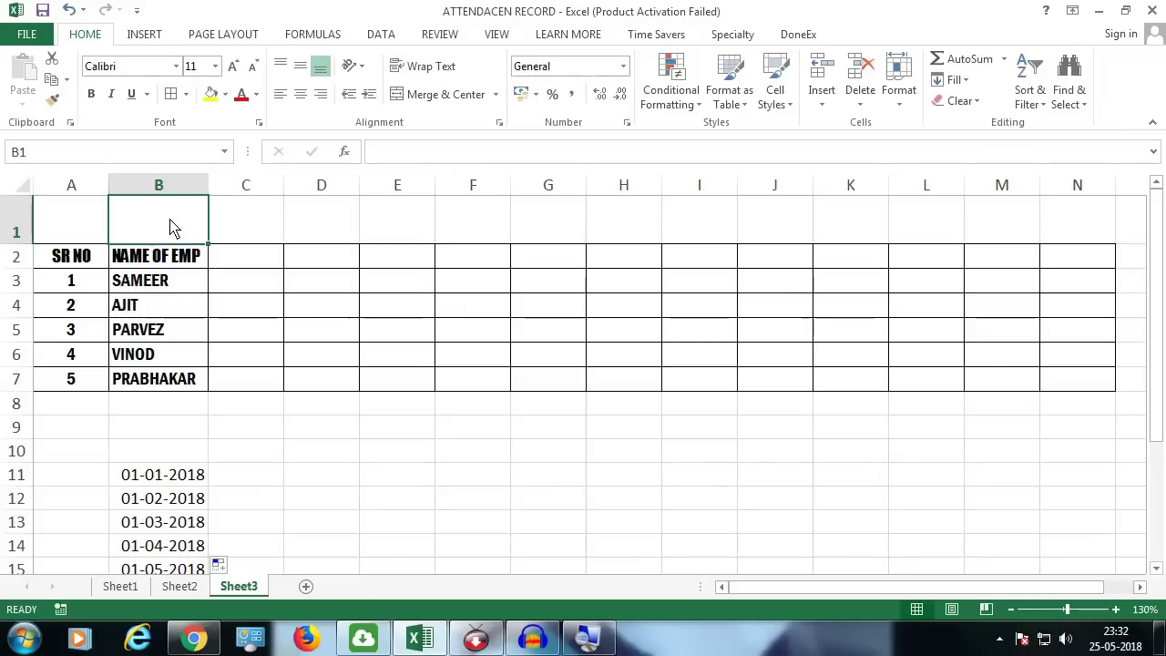
{"action": "left_click", "coordinate": [386, 37]}
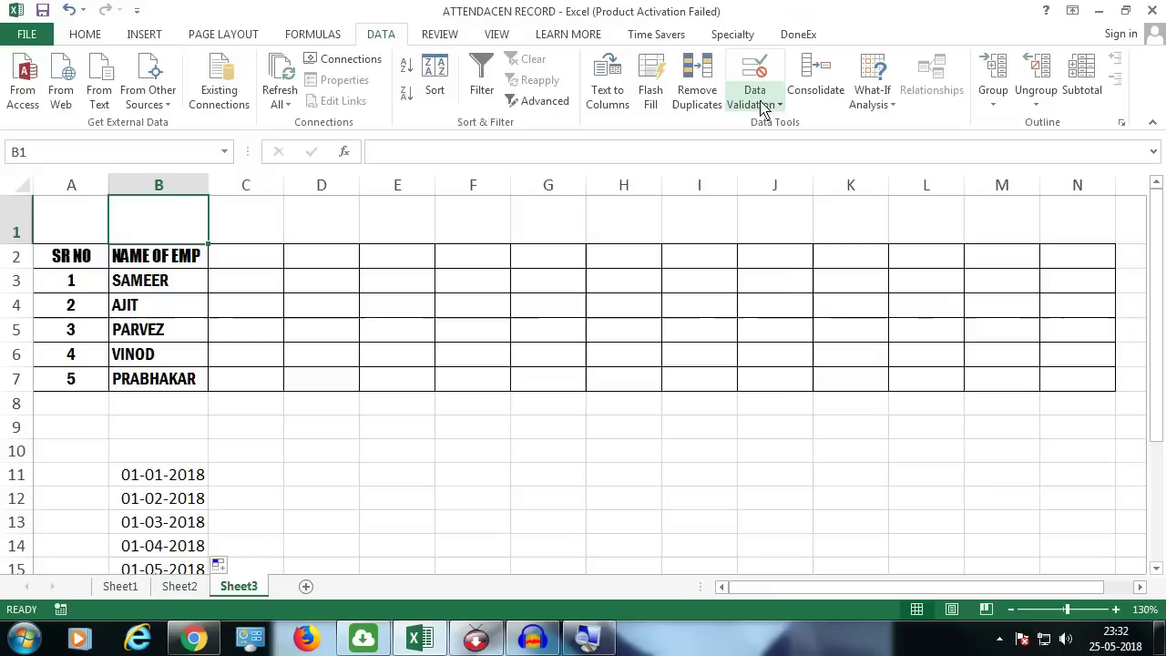
{"action": "left_click", "coordinate": [763, 106]}
{"action": "left_click", "coordinate": [784, 124]}
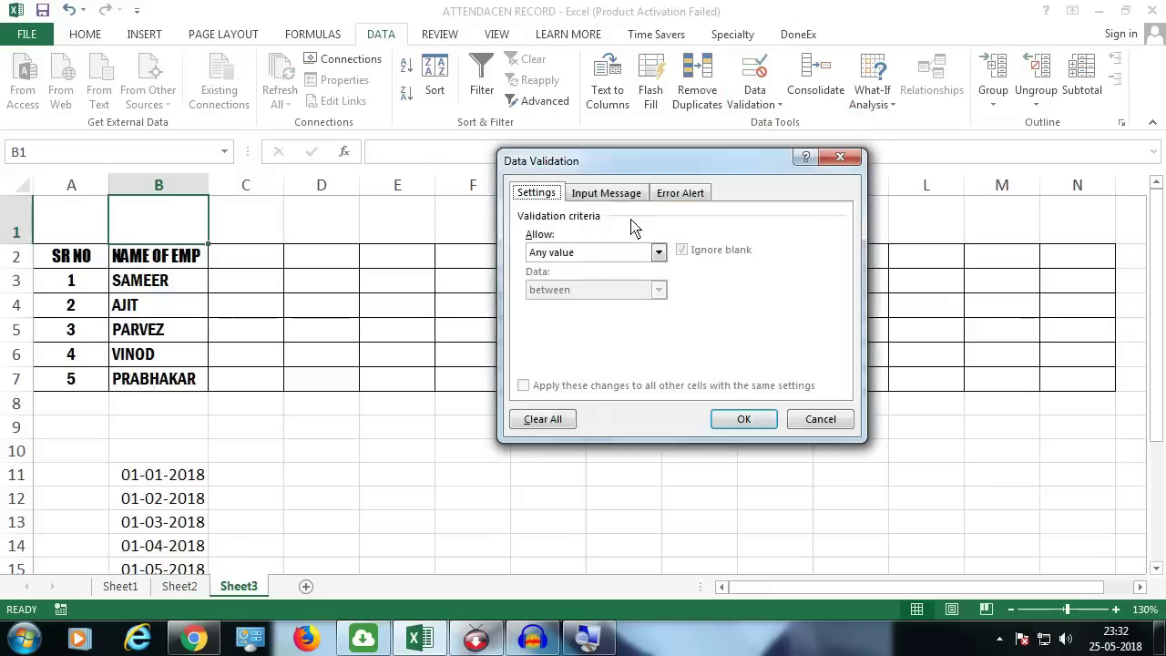
{"action": "left_click_drag", "start_coordinate": [599, 164], "coordinate": [481, 188]}
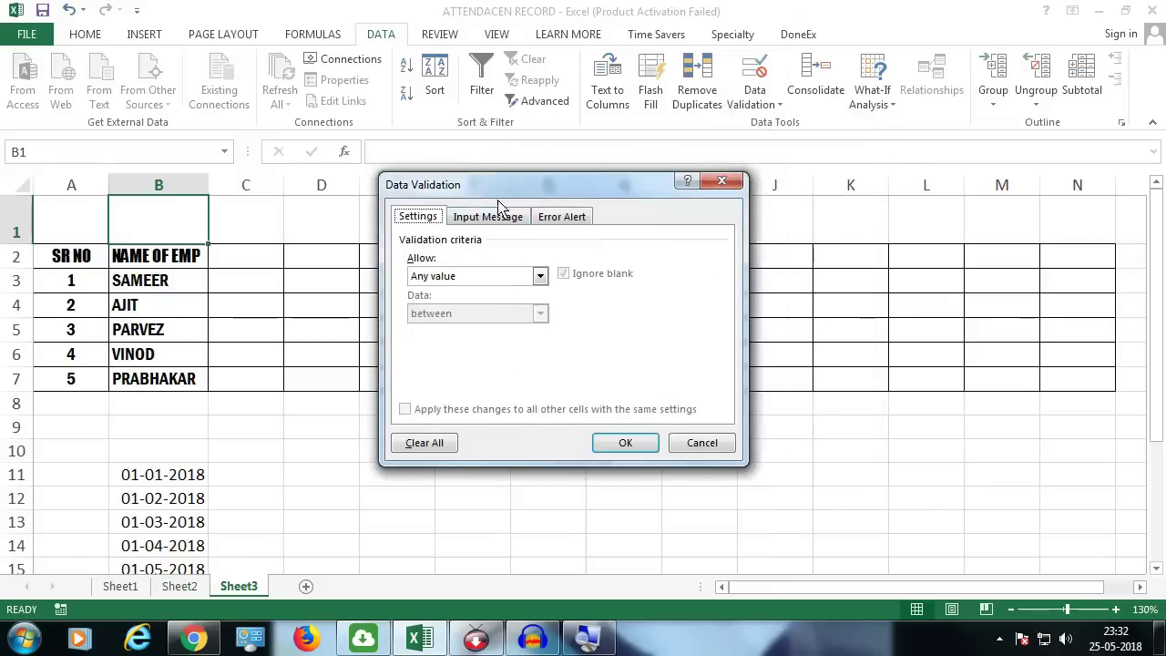
{"action": "left_click", "coordinate": [480, 278]}
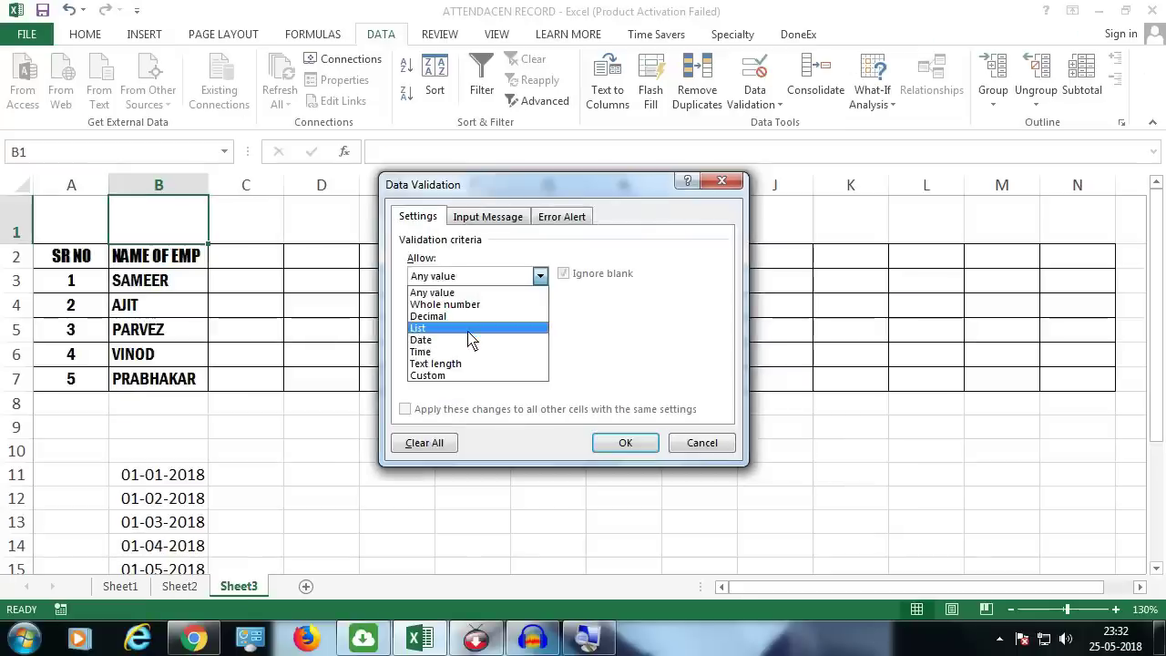
{"action": "left_click", "coordinate": [469, 329]}
{"action": "left_click", "coordinate": [447, 351]}
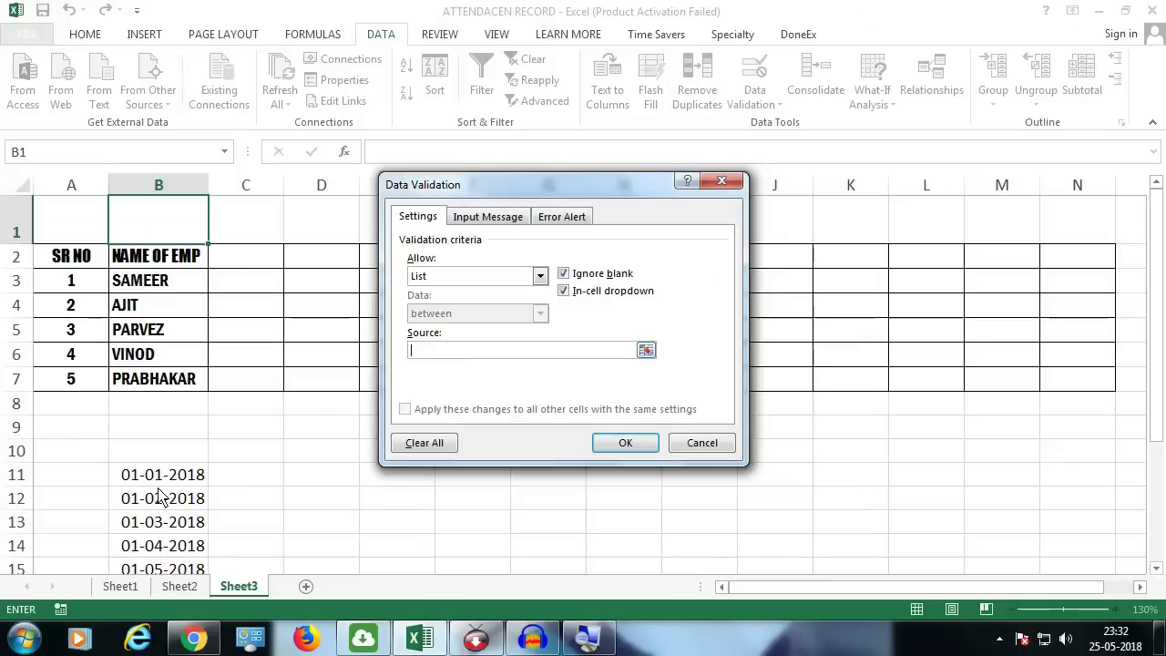
{"action": "left_click_drag", "start_coordinate": [159, 479], "coordinate": [161, 544]}
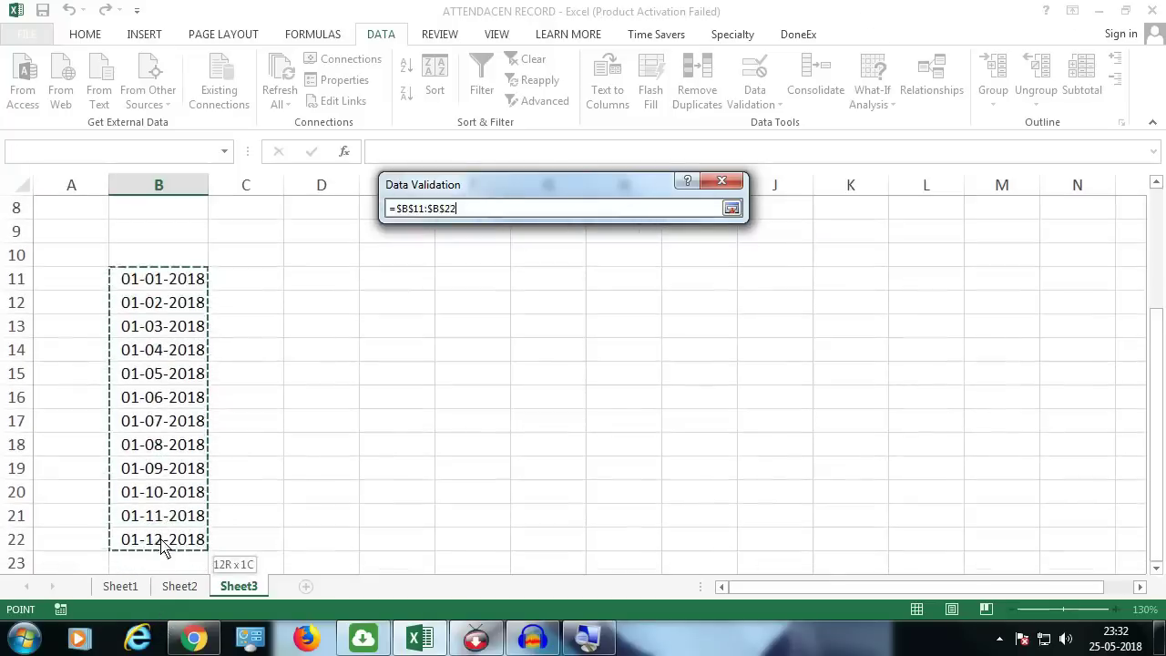
{"action": "left_click", "coordinate": [622, 444]}
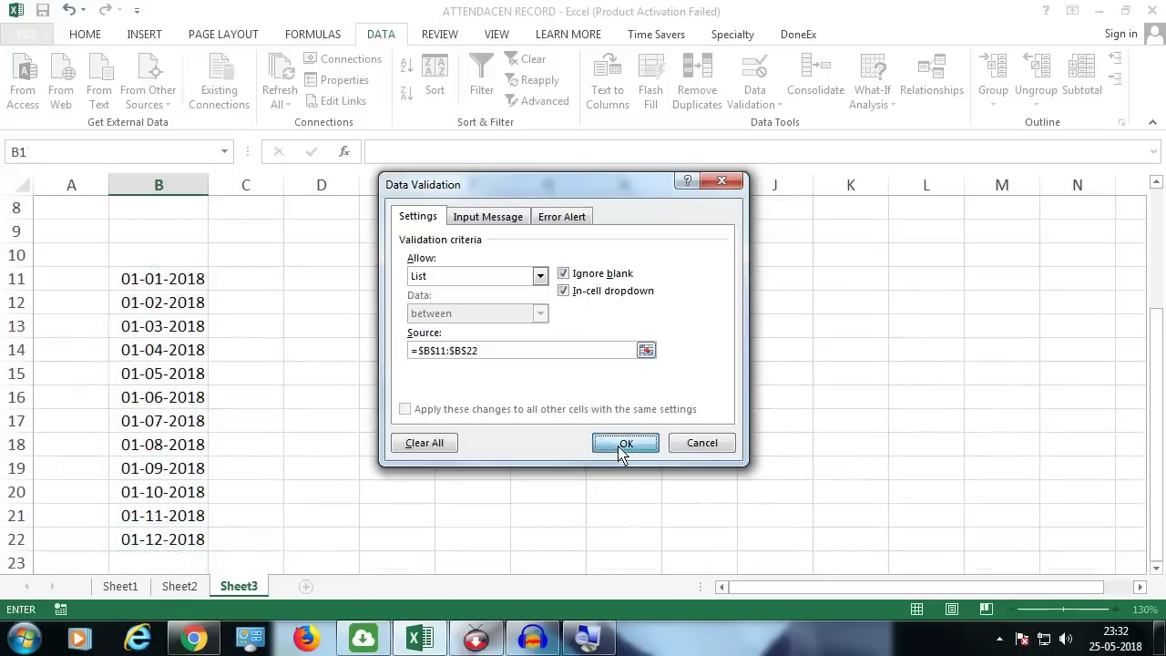
Set B1 to 01-02-2018 from its new date dropdown
{"action": "left_click", "coordinate": [218, 234]}
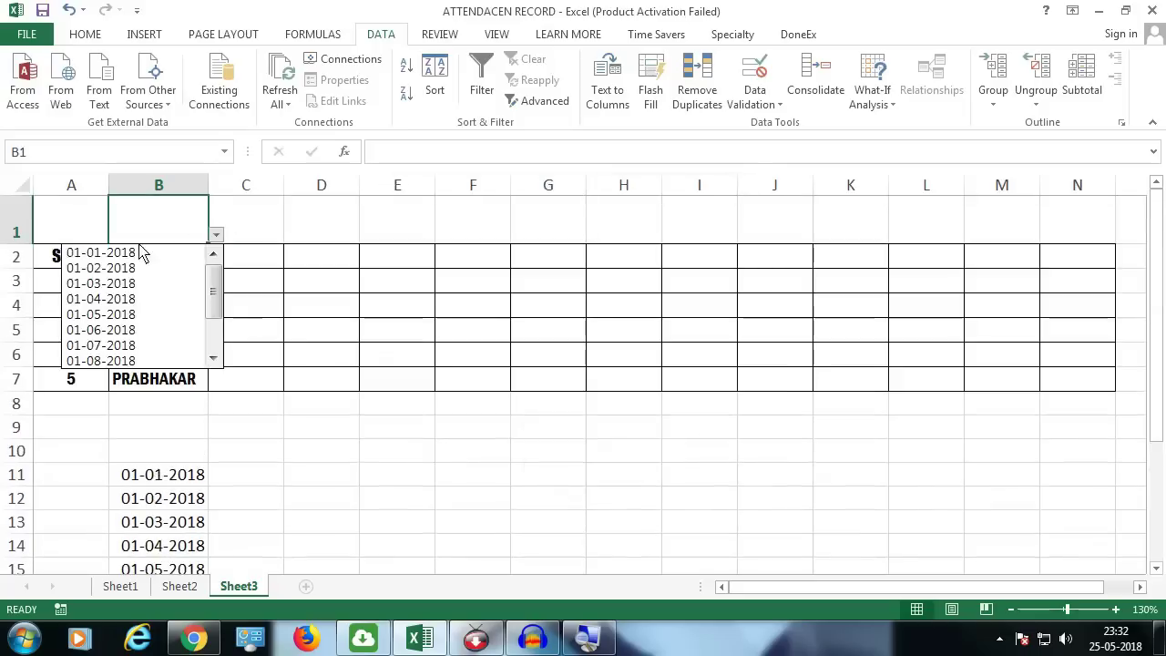
{"action": "left_click", "coordinate": [146, 253]}
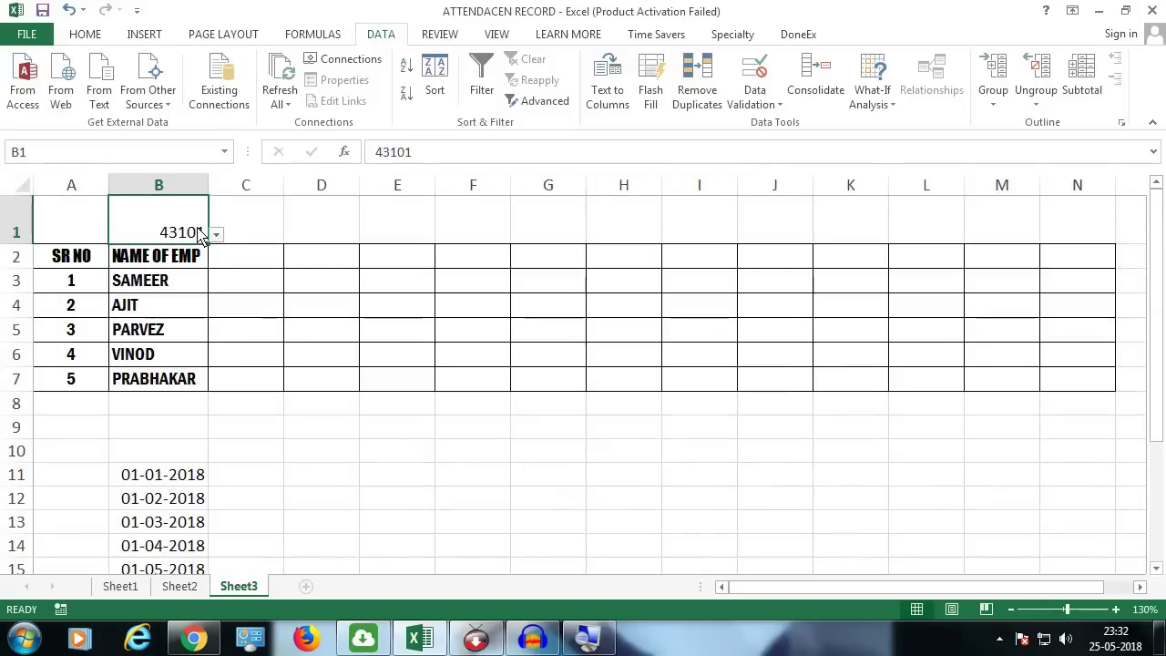
{"action": "left_click", "coordinate": [216, 235]}
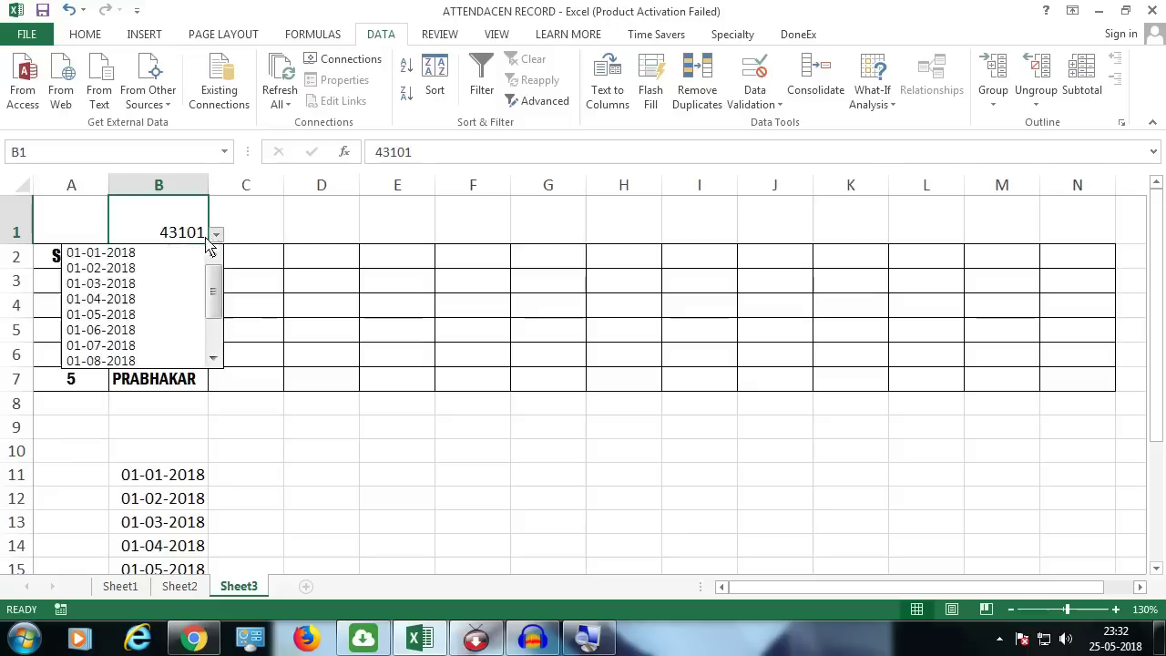
{"action": "left_click", "coordinate": [146, 268]}
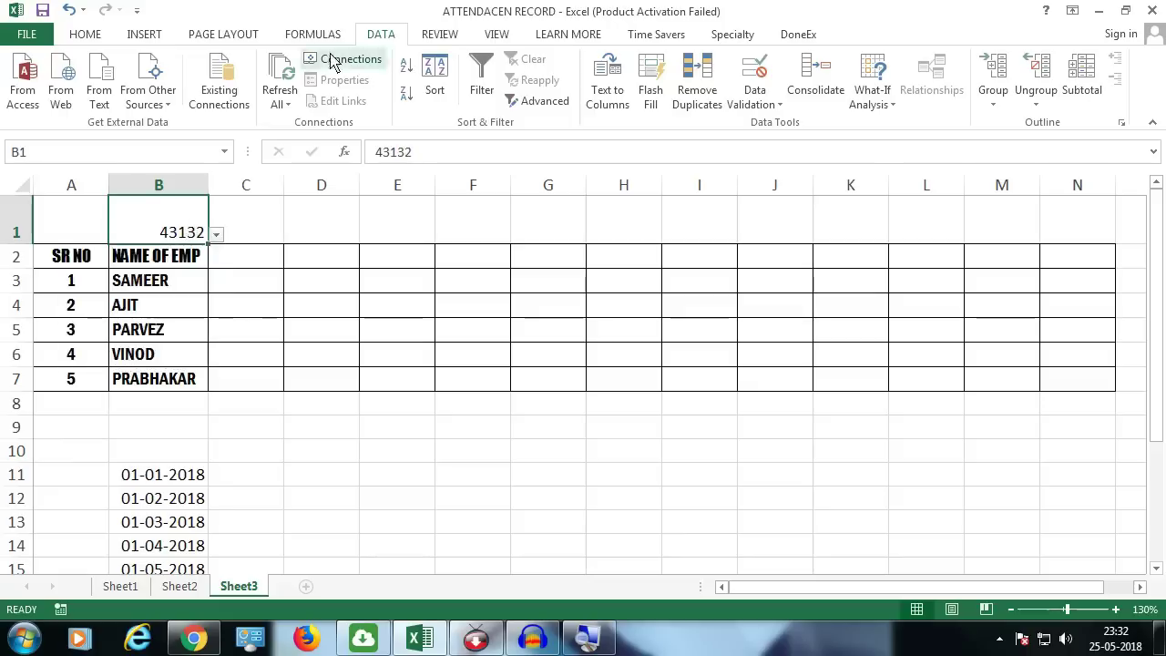
Format B1 as Short Date and bring up the Format Cells dialog
{"action": "left_click", "coordinate": [100, 34]}
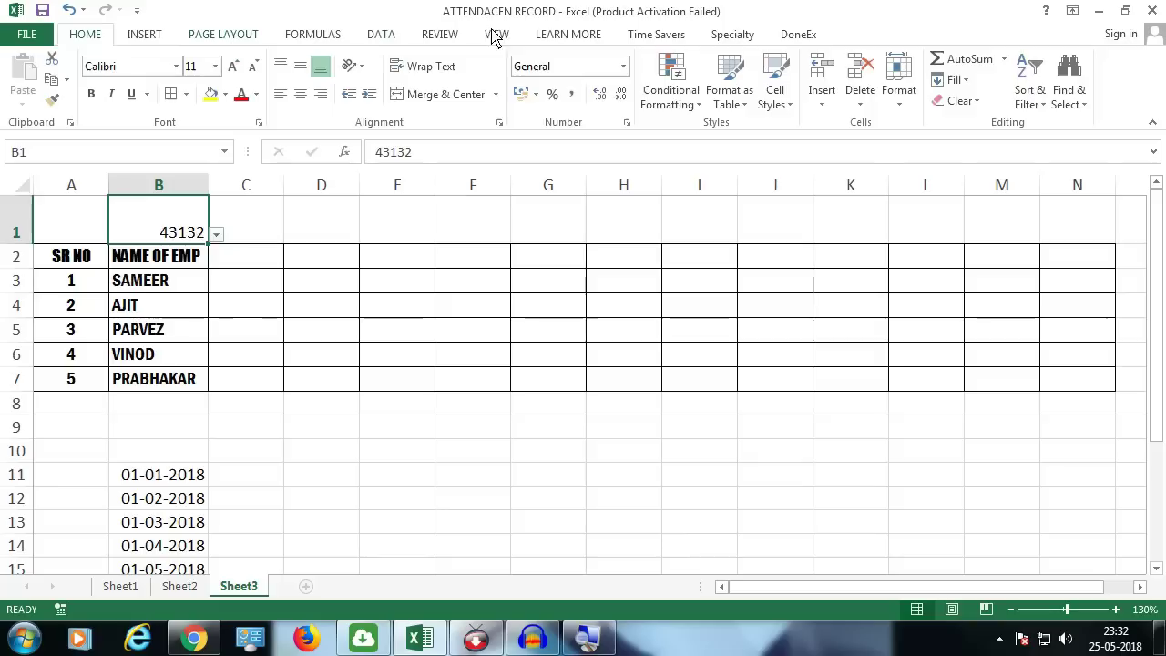
{"action": "left_click", "coordinate": [623, 67]}
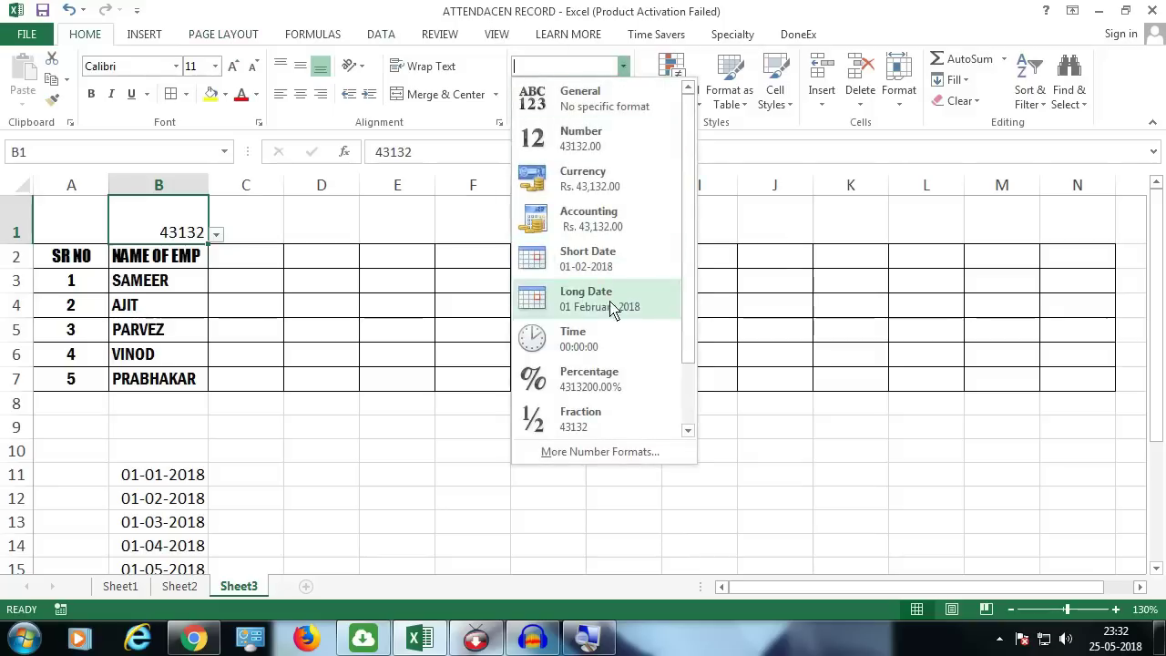
{"action": "left_click", "coordinate": [612, 266]}
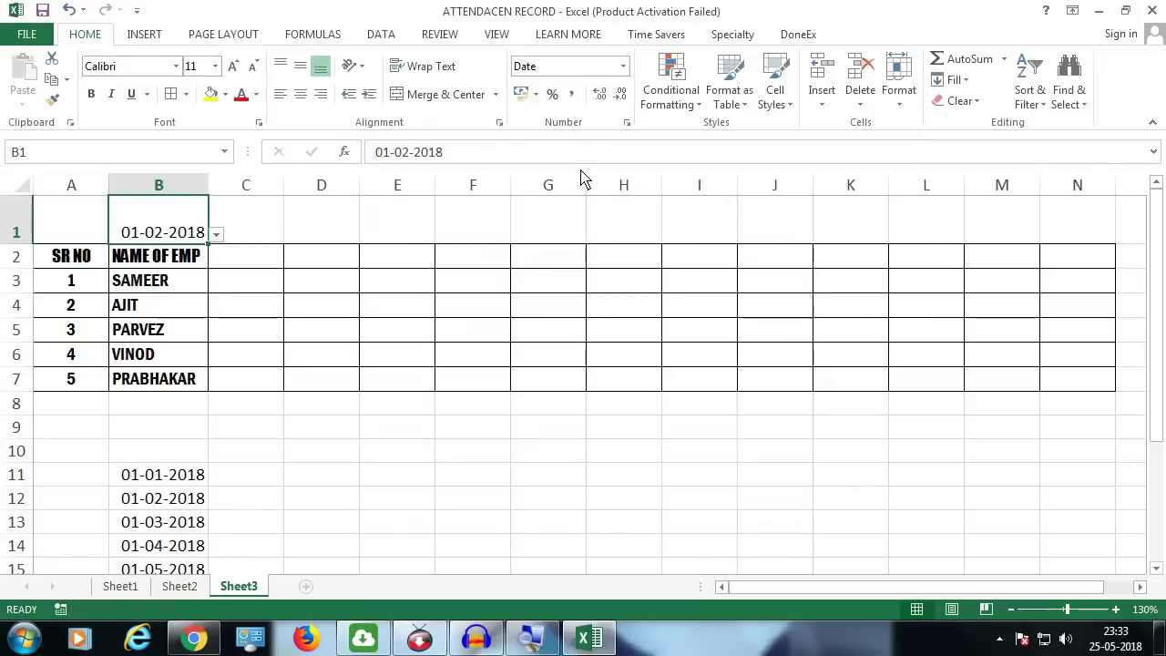
{"action": "key", "text": "ctrl+1"}
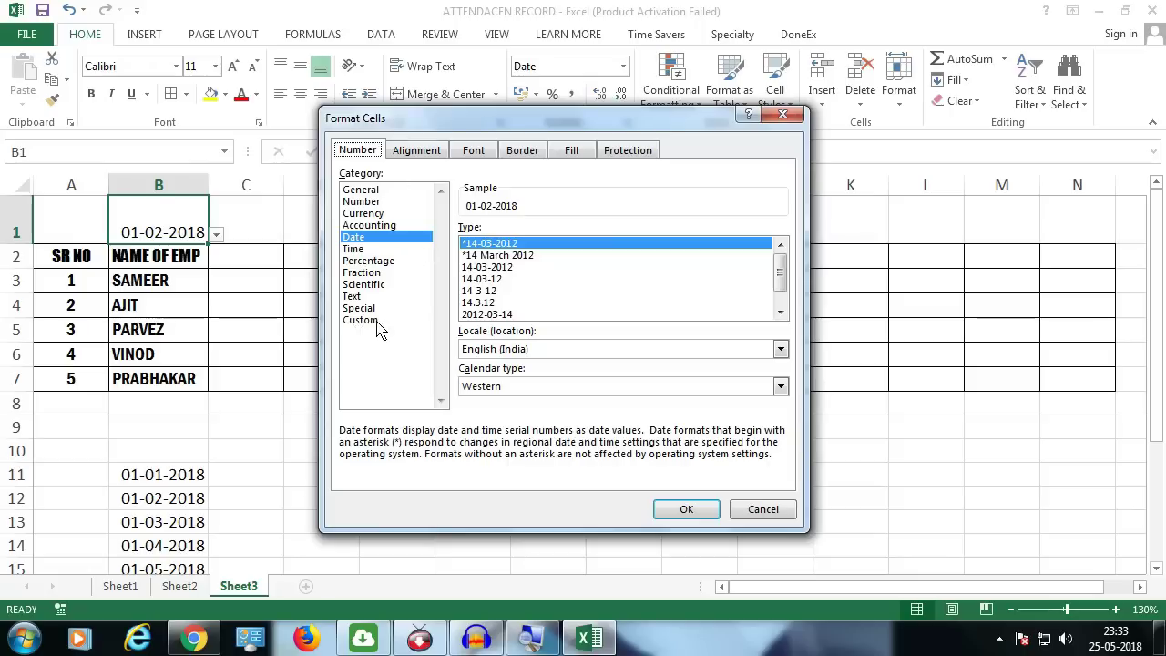
Apply custom format mmmm to B1, then shorten it to mmm so it shows Feb
{"action": "left_click", "coordinate": [379, 326]}
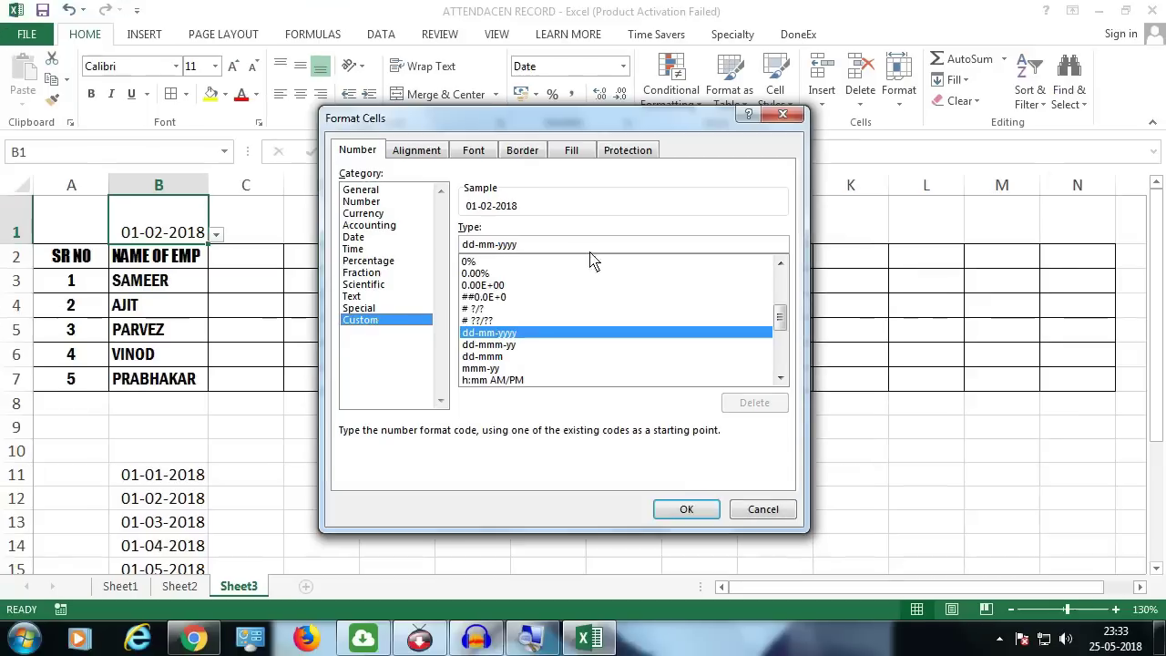
{"action": "left_click_drag", "start_coordinate": [553, 246], "coordinate": [410, 254]}
{"action": "type", "text": "MMMM"}
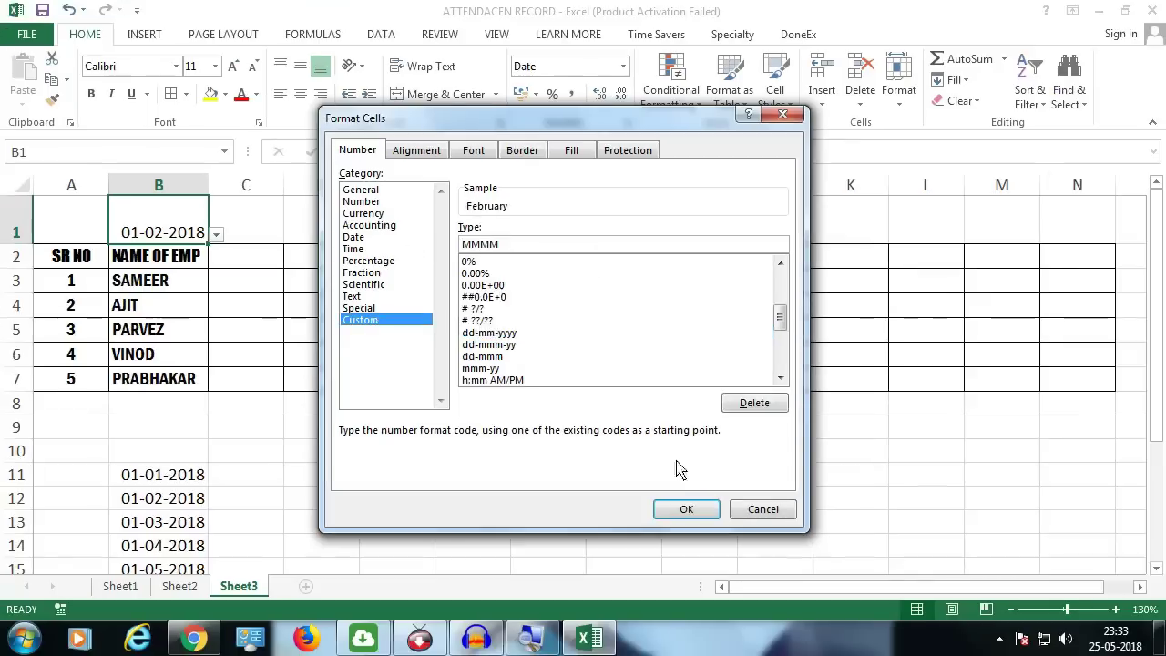
{"action": "left_click", "coordinate": [687, 509]}
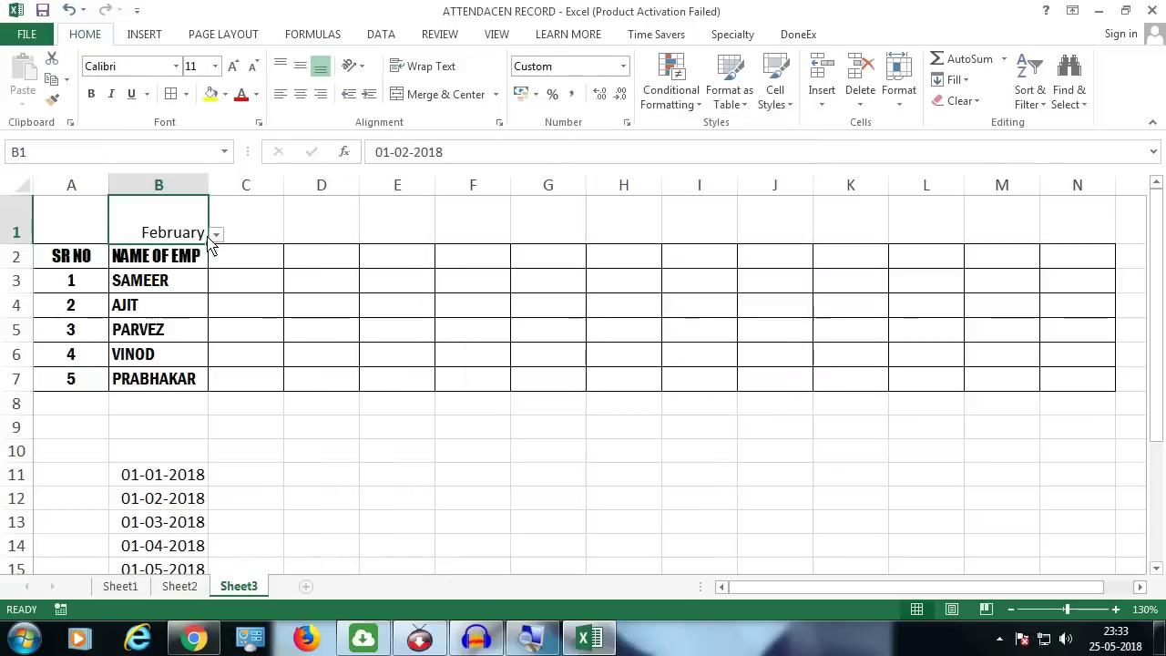
{"action": "left_click", "coordinate": [626, 124]}
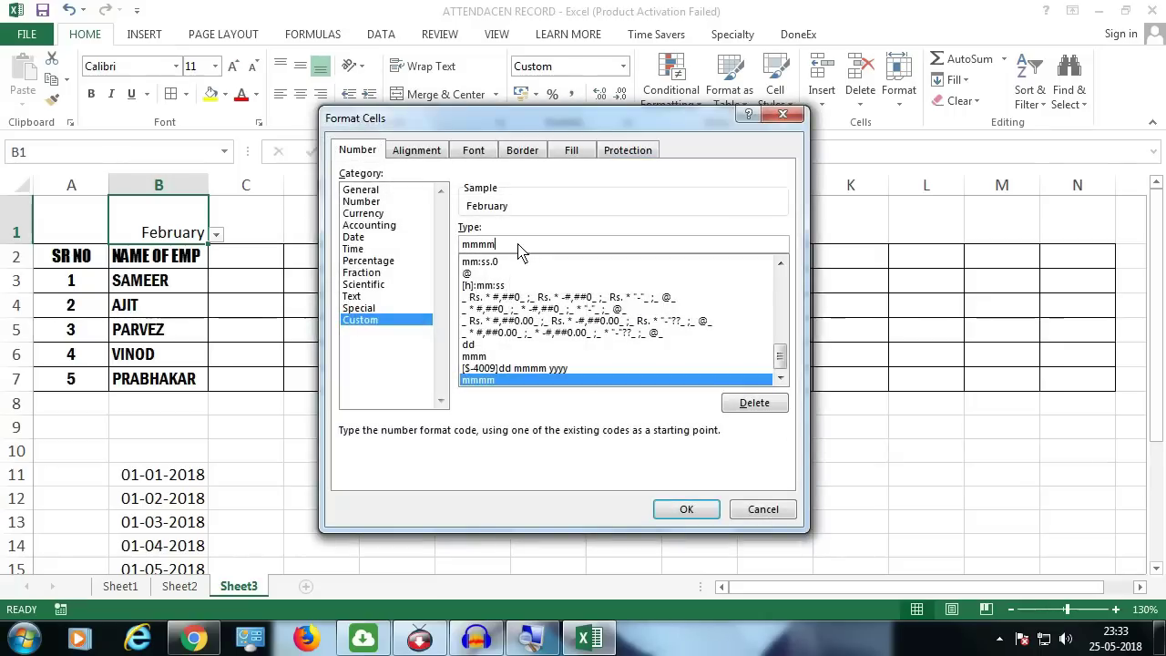
{"action": "key", "text": "BackSpace"}
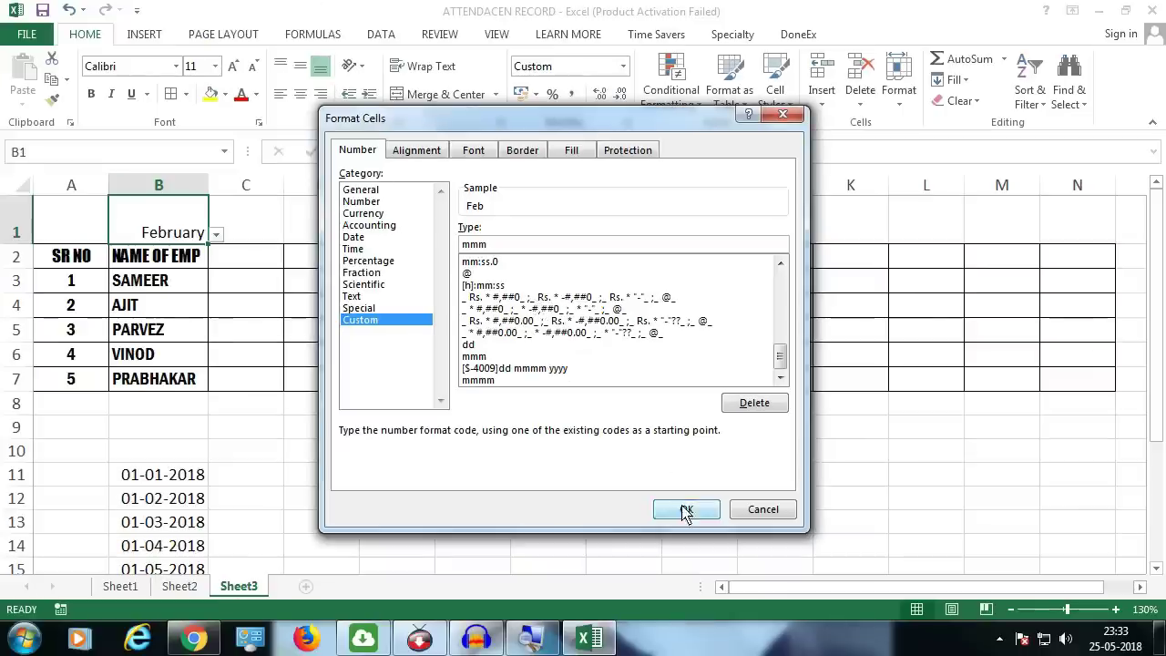
{"action": "left_click", "coordinate": [686, 509]}
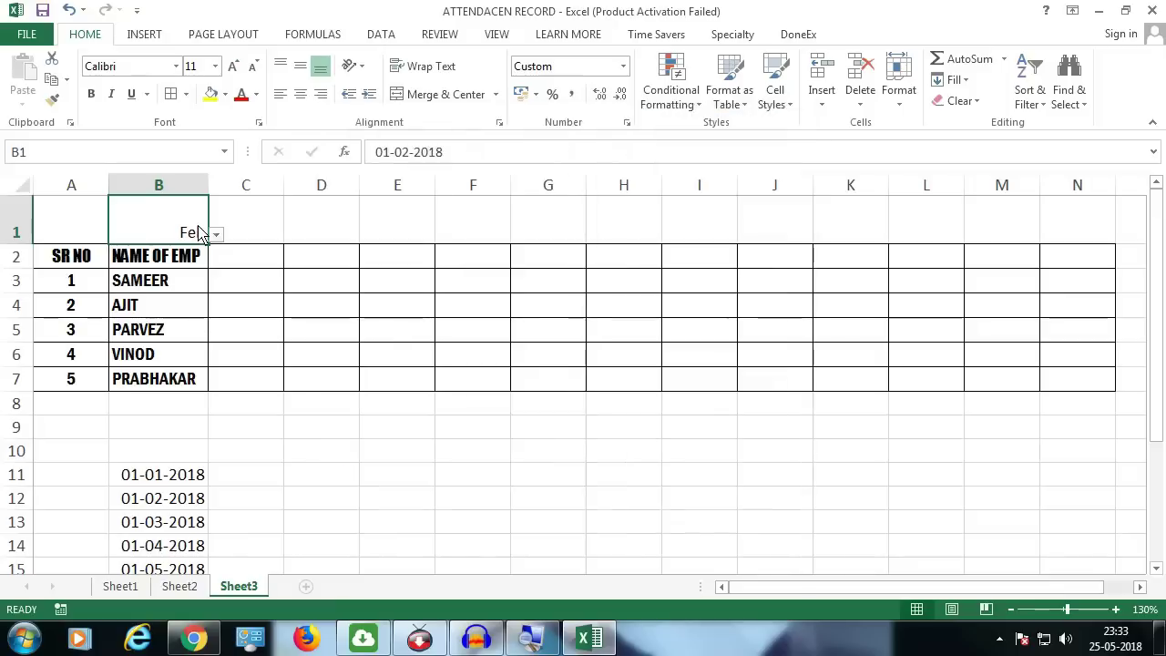
Center B1's month name horizontally and vertically
{"action": "left_click", "coordinate": [300, 93]}
{"action": "left_click", "coordinate": [302, 66]}
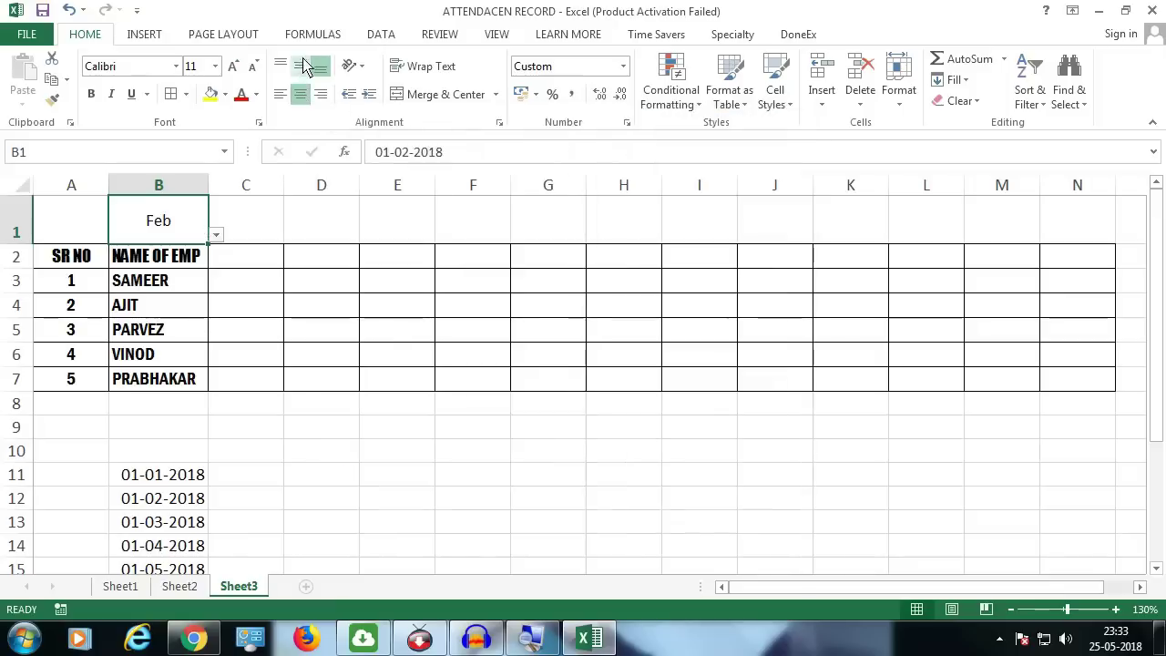
{"action": "left_click", "coordinate": [224, 239]}
{"action": "left_click", "coordinate": [199, 237]}
Switch B1 between 01-02-2018 and 01-03-2018, leaving it at 01-03-2018 (Mar)
{"action": "left_click", "coordinate": [216, 235]}
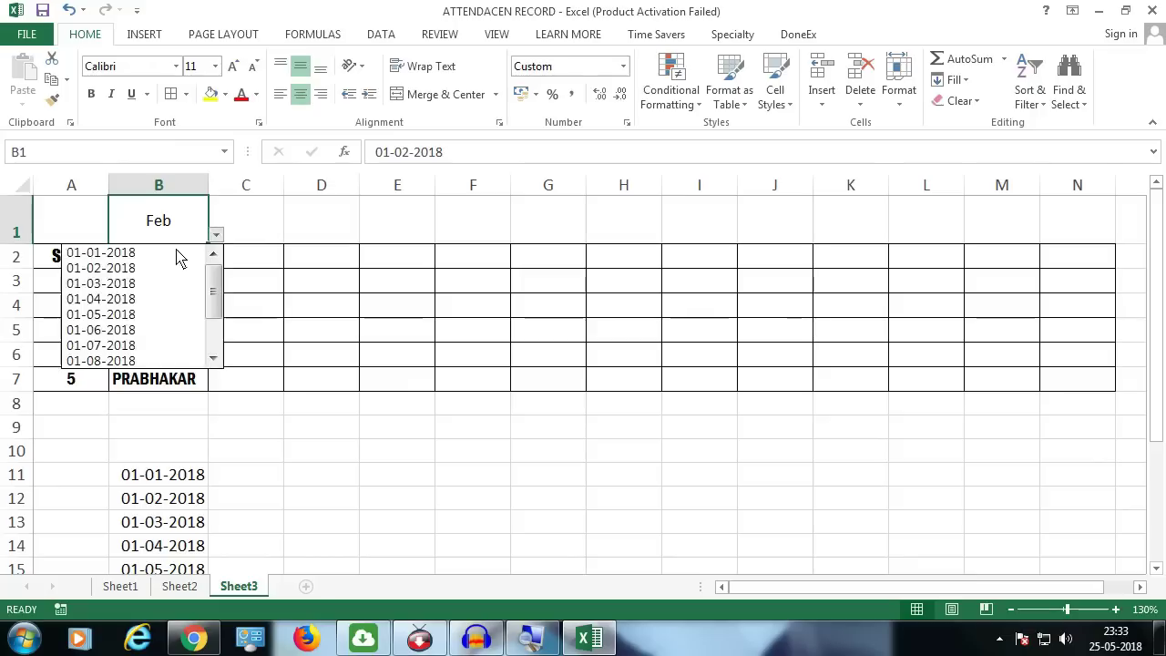
{"action": "left_click", "coordinate": [150, 269]}
{"action": "left_click", "coordinate": [215, 235]}
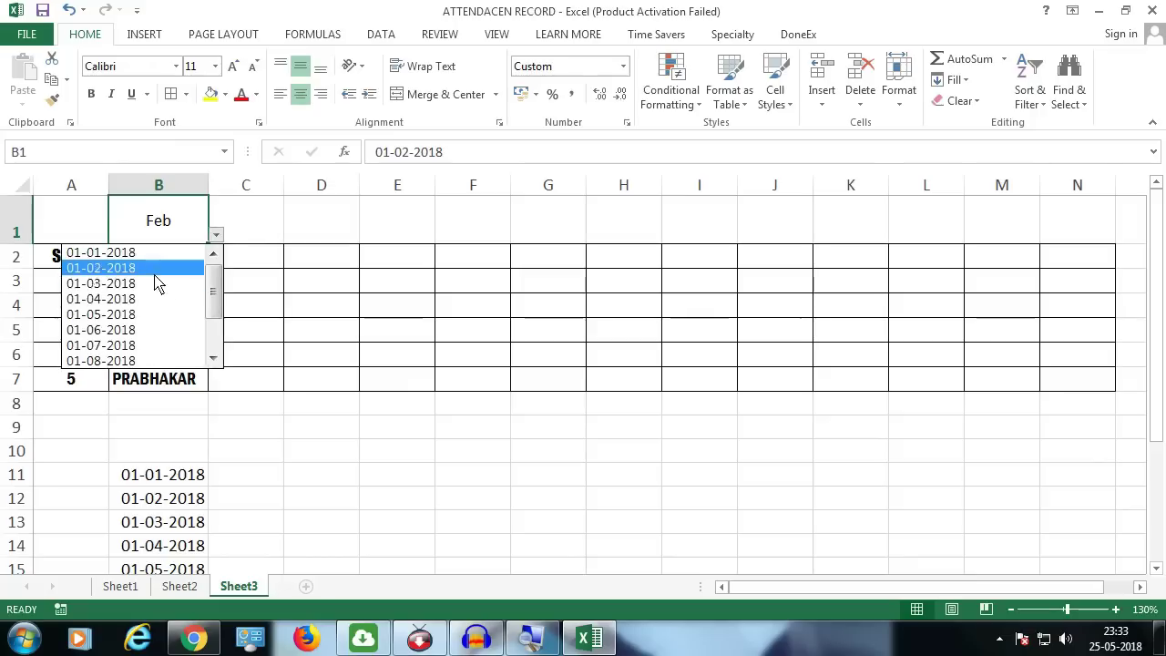
{"action": "left_click", "coordinate": [155, 284]}
{"action": "left_click", "coordinate": [216, 235]}
{"action": "left_click", "coordinate": [127, 265]}
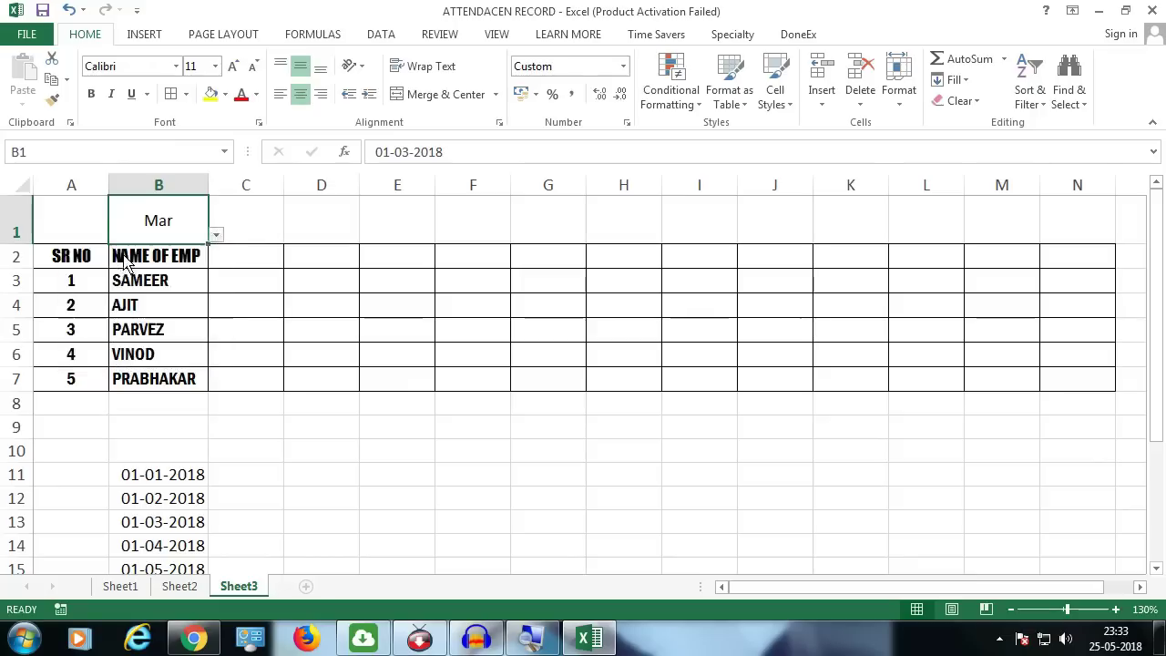
{"action": "left_click", "coordinate": [216, 235]}
{"action": "left_click", "coordinate": [151, 266]}
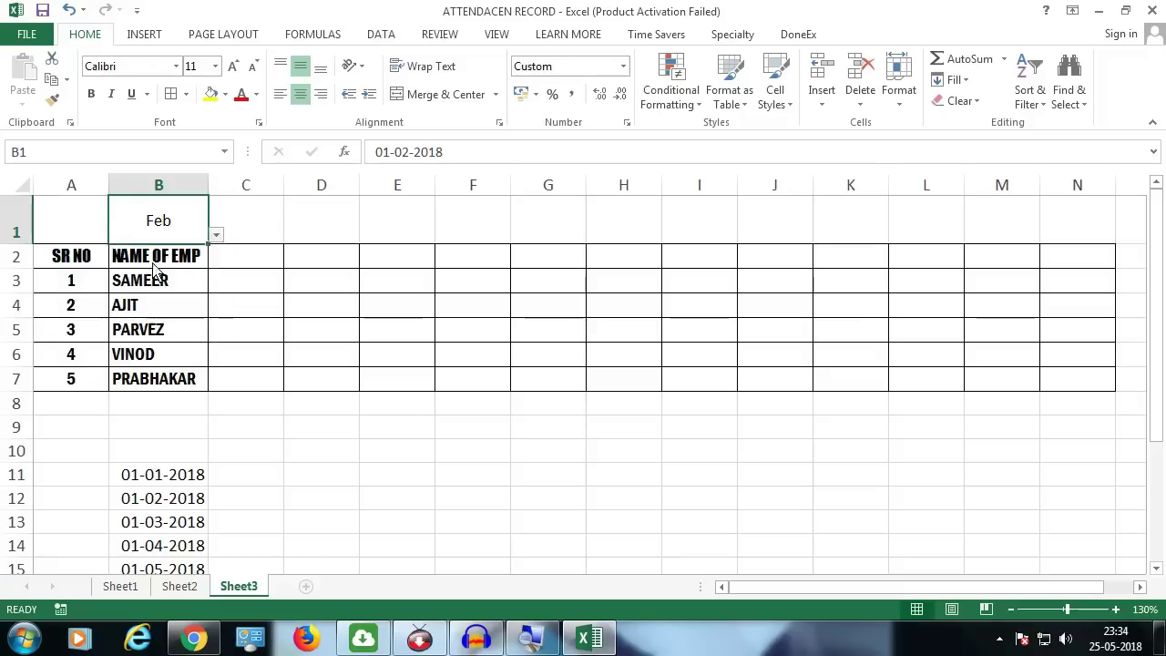
{"action": "left_click", "coordinate": [216, 236]}
{"action": "left_click", "coordinate": [146, 282]}
{"action": "left_click", "coordinate": [253, 266]}
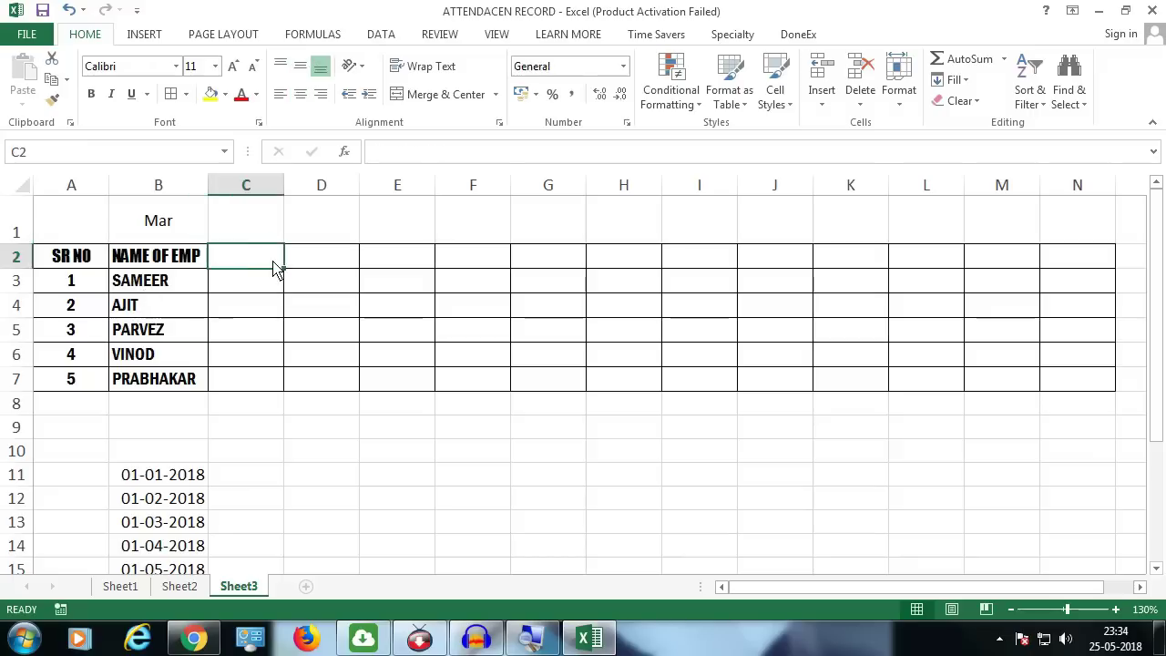
Enter =B1 in C2 and give it custom format DD so it shows 01
{"action": "type", "text": "="}
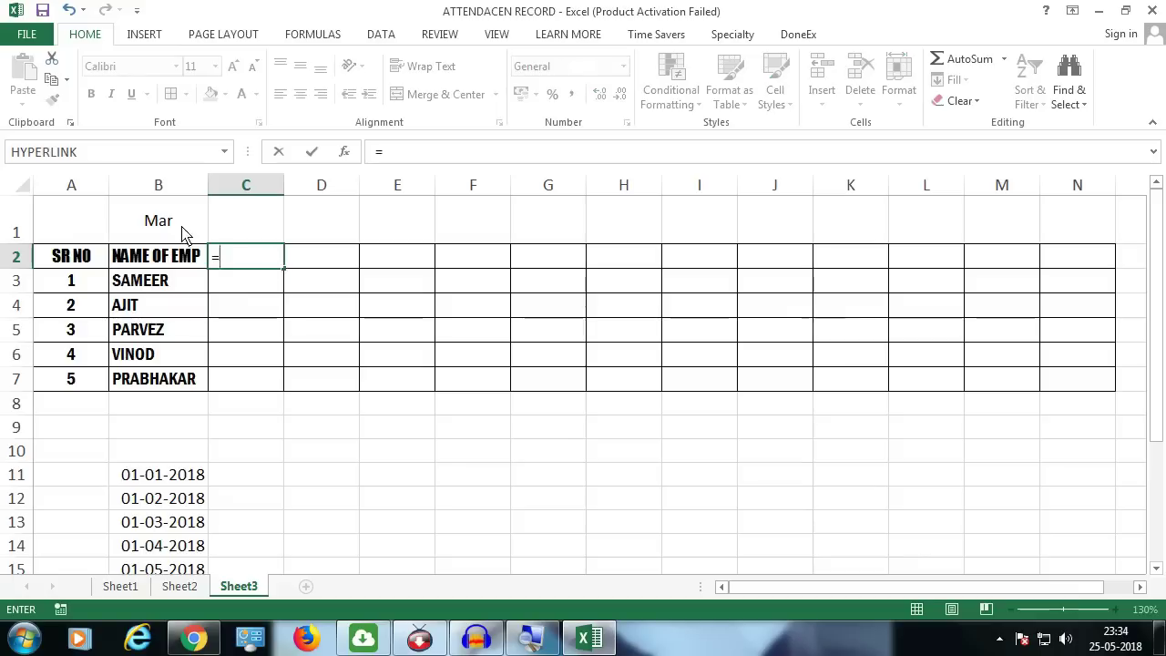
{"action": "left_click", "coordinate": [182, 232]}
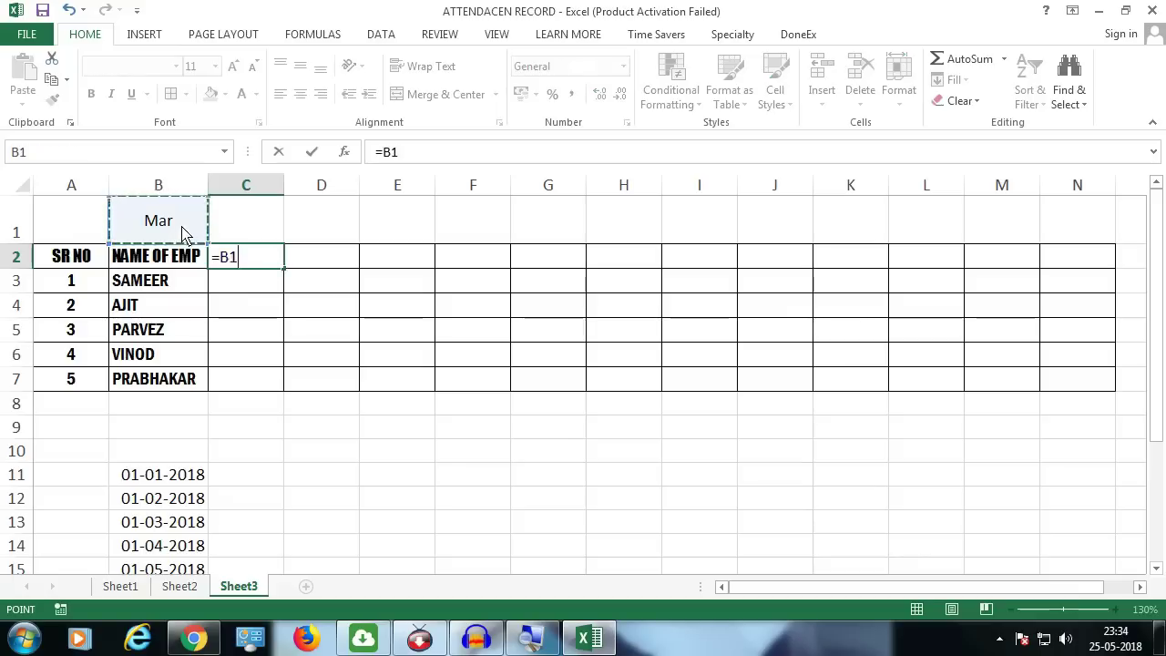
{"action": "key", "text": "Return"}
{"action": "left_click", "coordinate": [260, 262]}
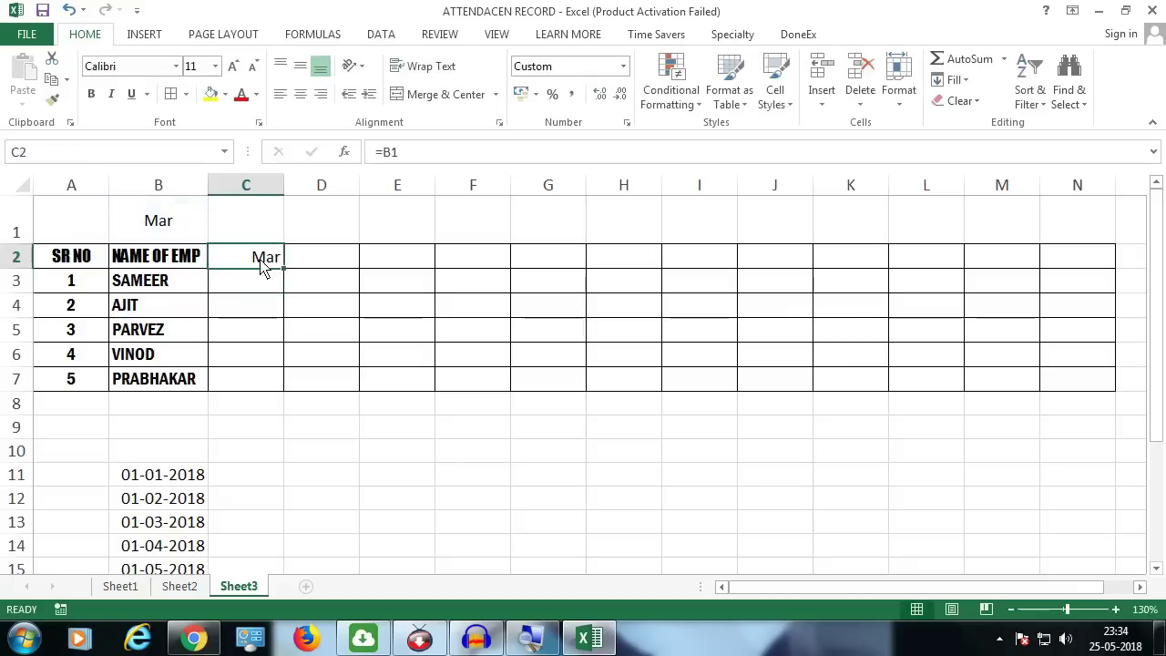
{"action": "left_click", "coordinate": [627, 124]}
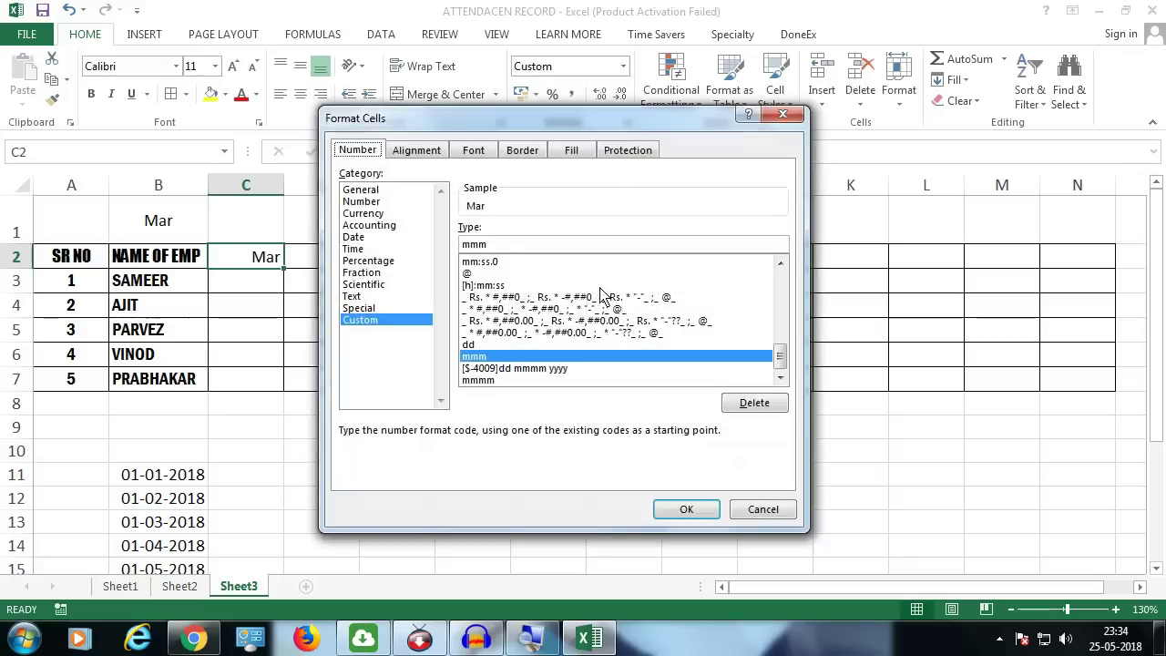
{"action": "double_click", "coordinate": [508, 245]}
{"action": "type", "text": "DD"}
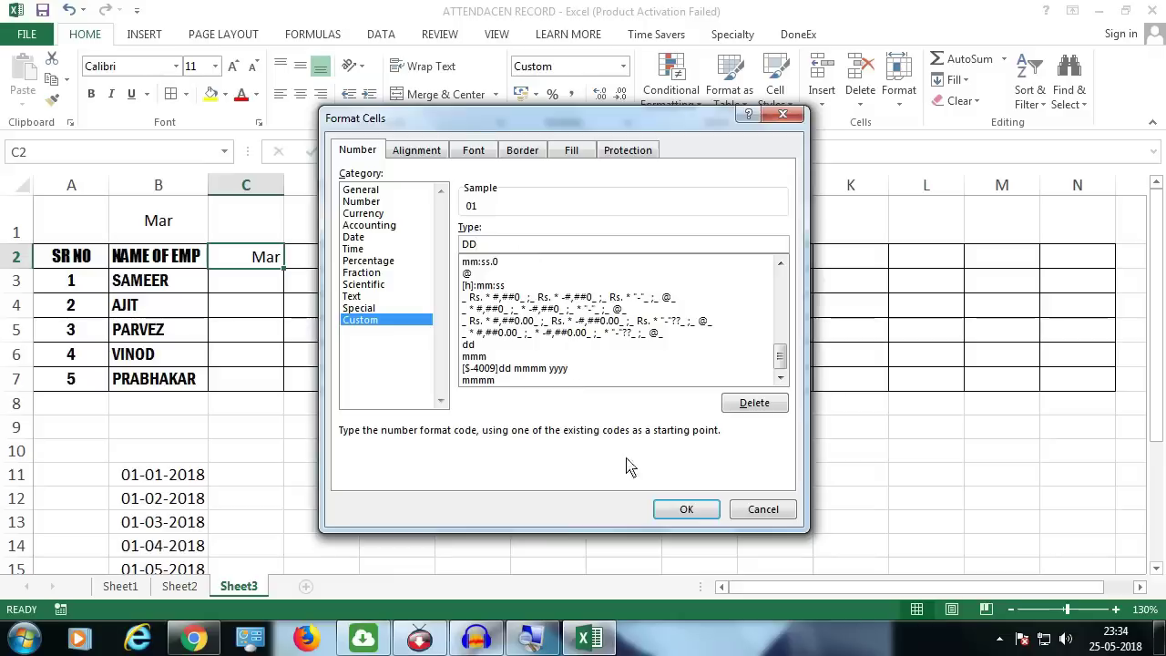
{"action": "left_click", "coordinate": [687, 512]}
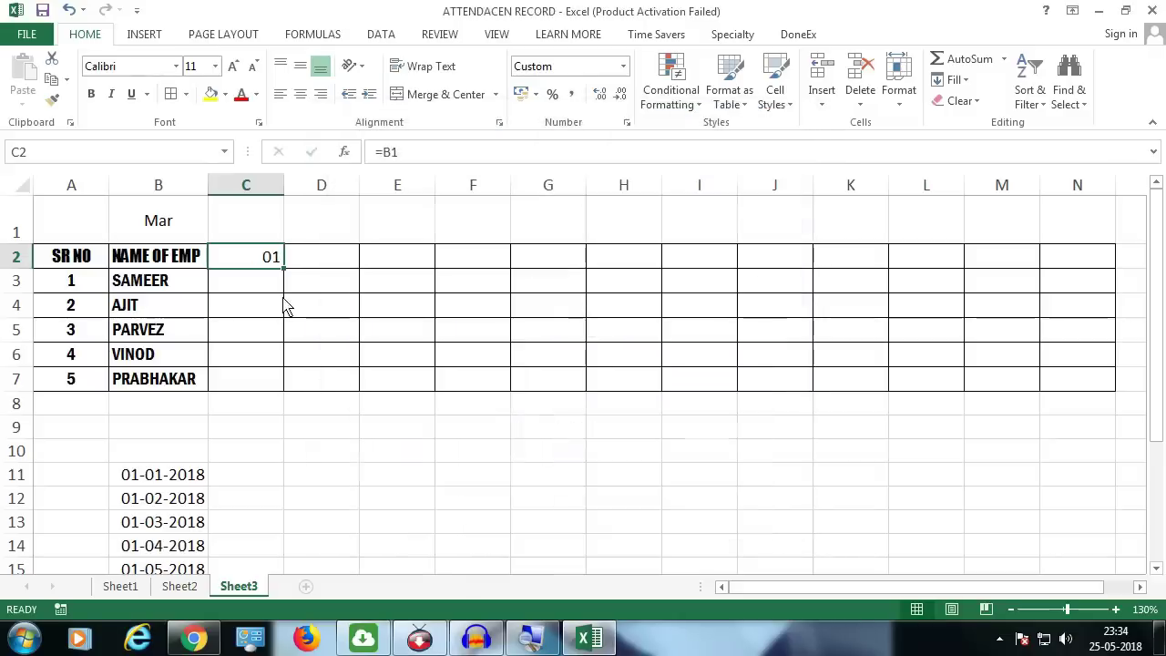
Enter =C2+1 in D2 and fill it right along row 2 to AF2
{"action": "left_click", "coordinate": [315, 258]}
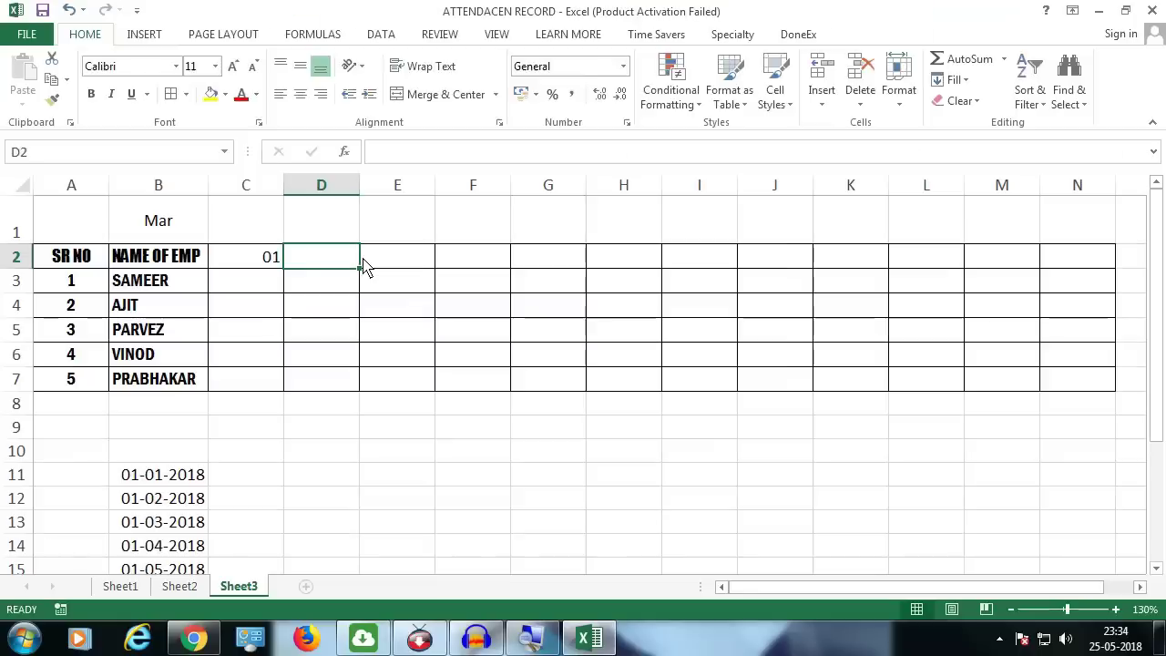
{"action": "type", "text": "="}
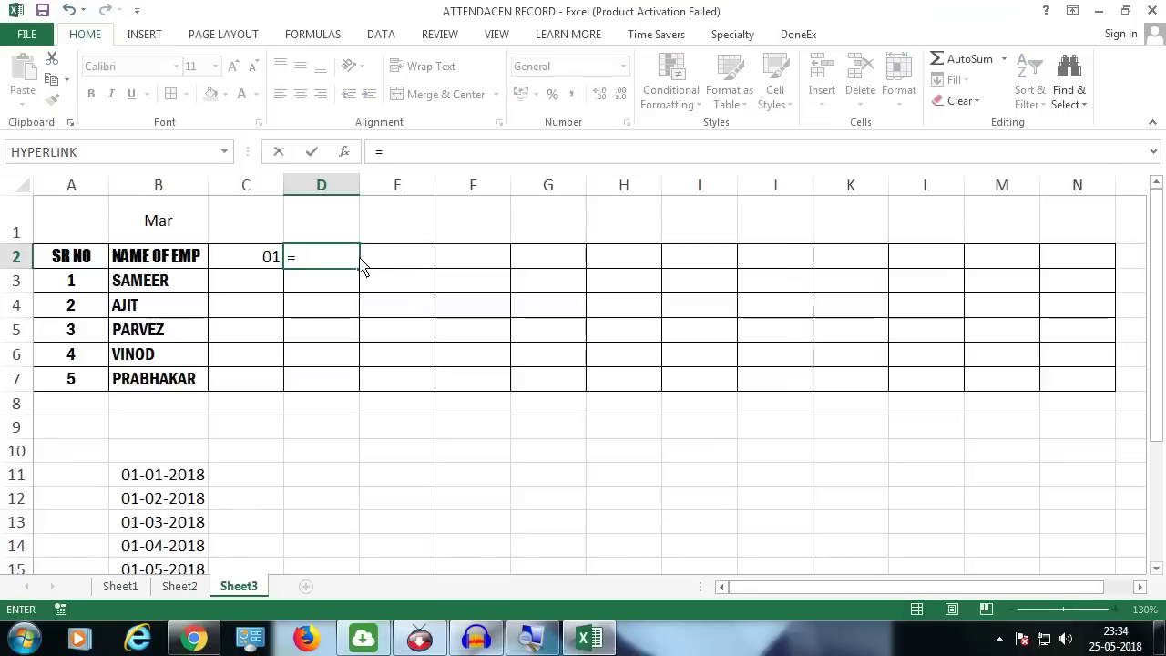
{"action": "left_click", "coordinate": [269, 266]}
{"action": "type", "text": "+"}
{"action": "key", "text": "Return"}
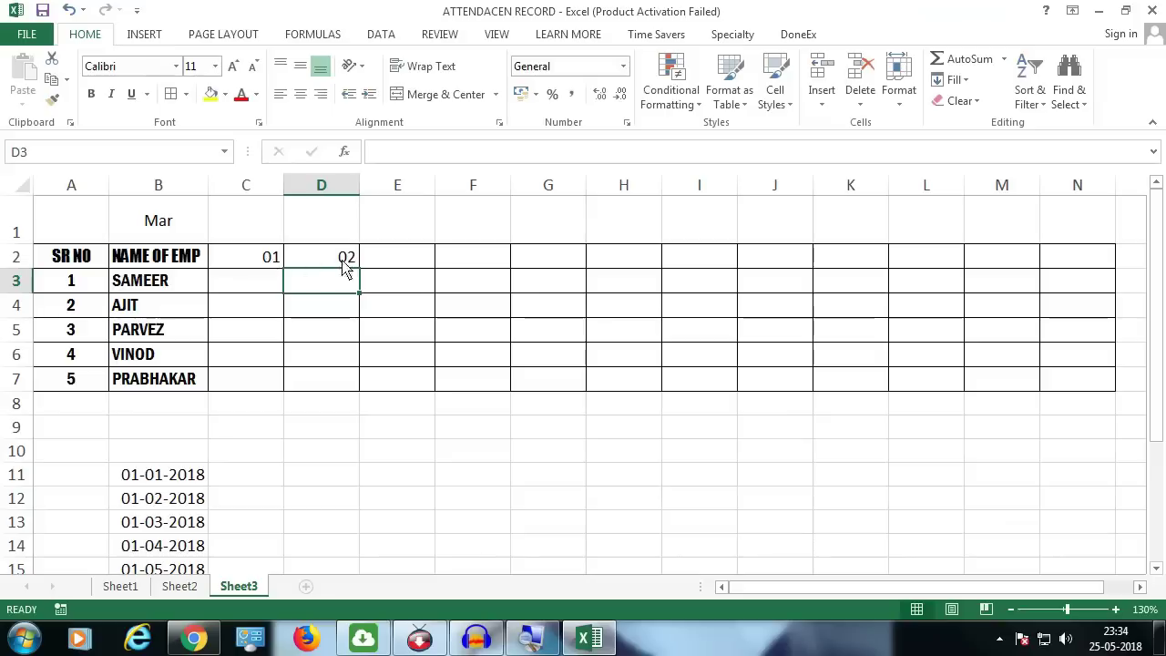
{"action": "left_click", "coordinate": [343, 263]}
{"action": "mouse_move", "coordinate": [362, 275]}
{"action": "left_mouse_down"}
{"action": "mouse_move", "coordinate": [1071, 276]}
{"action": "mouse_move", "coordinate": [1043, 278]}
{"action": "left_mouse_up"}
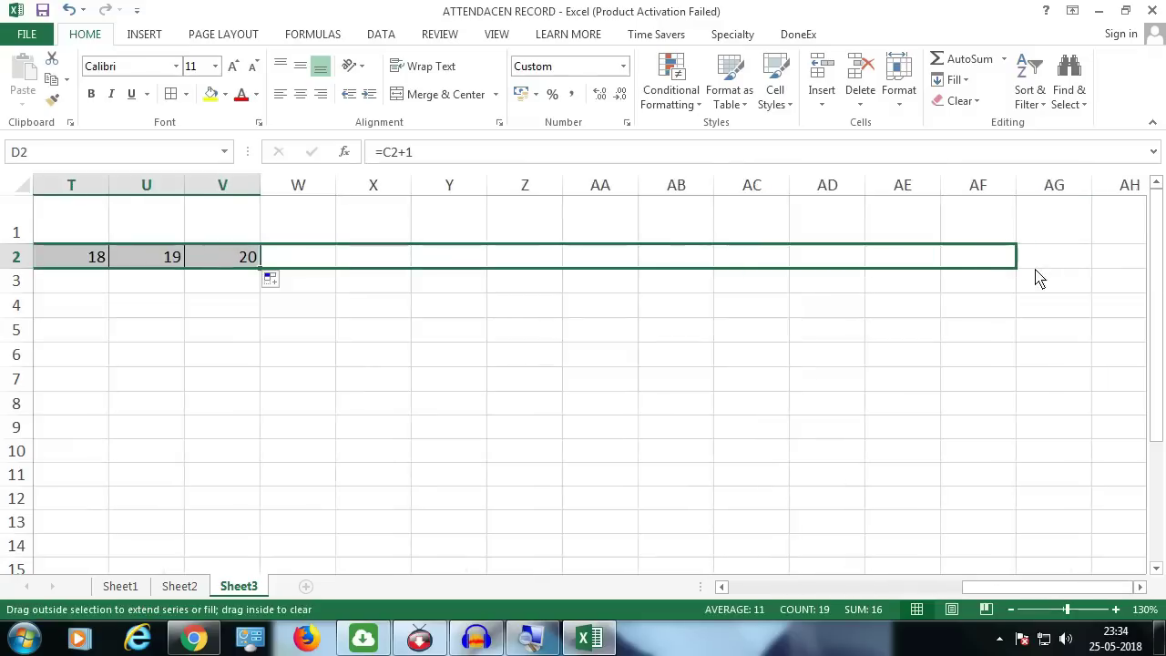
{"action": "mouse_move", "coordinate": [1038, 277]}
{"action": "left_mouse_down"}
{"action": "mouse_move", "coordinate": [1083, 279]}
{"action": "mouse_move", "coordinate": [1037, 345]}
{"action": "mouse_move", "coordinate": [5, 394]}
{"action": "left_mouse_up"}
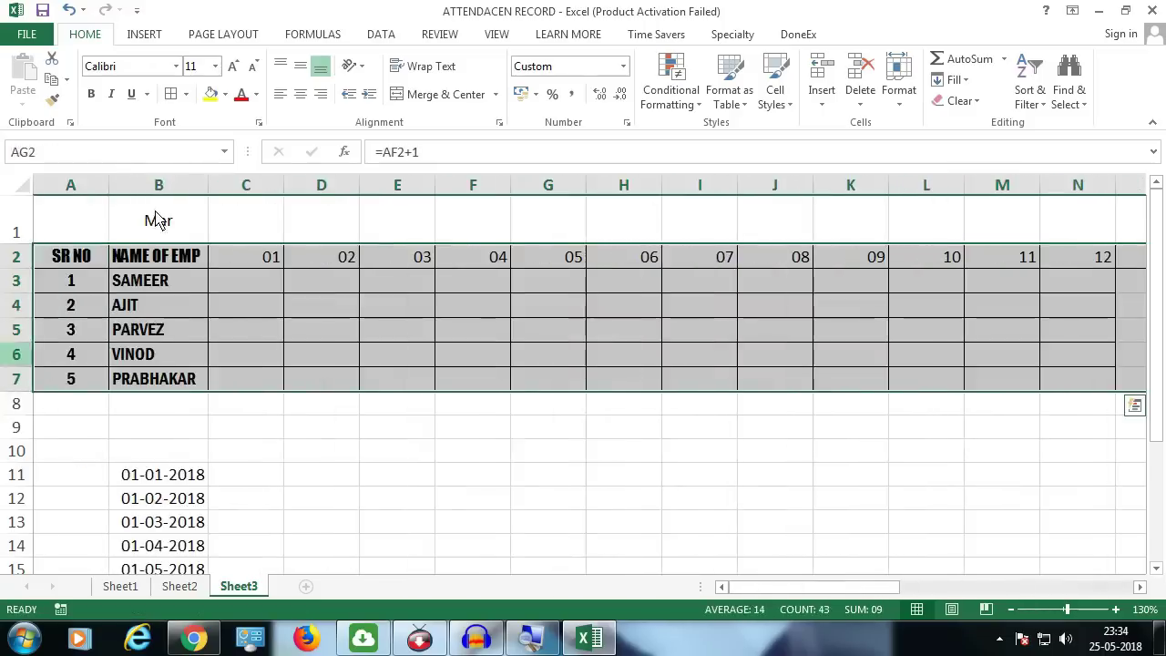
Apply All Borders to rows 2–7 and autofit the width of day columns C:AG
{"action": "left_click", "coordinate": [170, 94]}
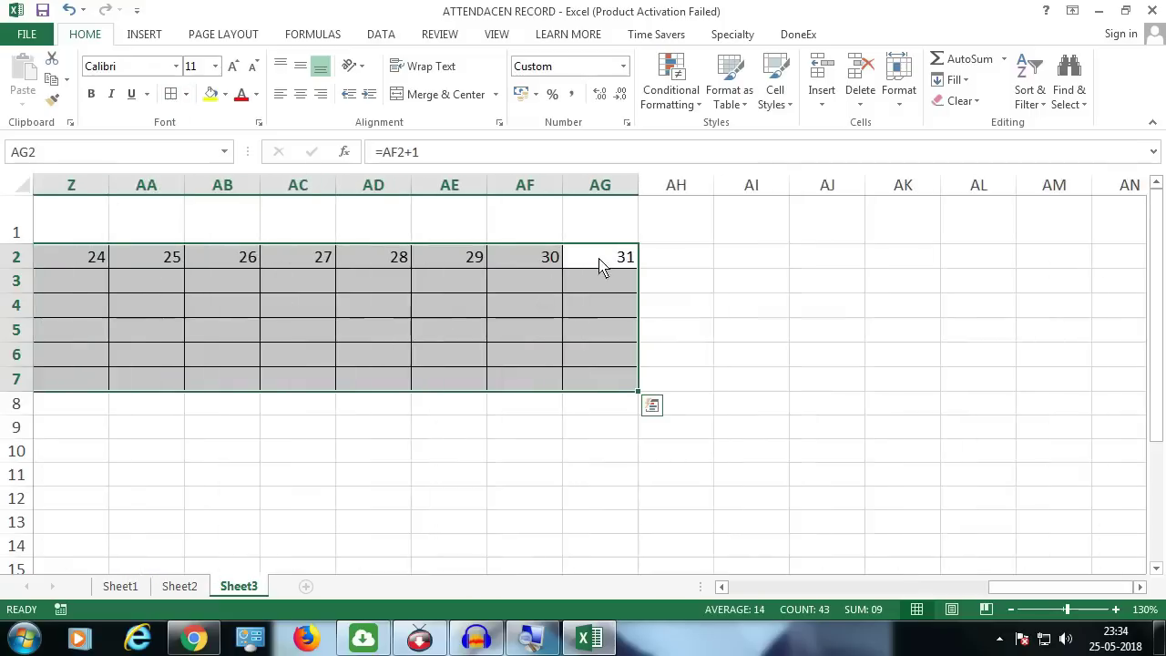
{"action": "left_click_drag", "start_coordinate": [602, 264], "coordinate": [3, 443]}
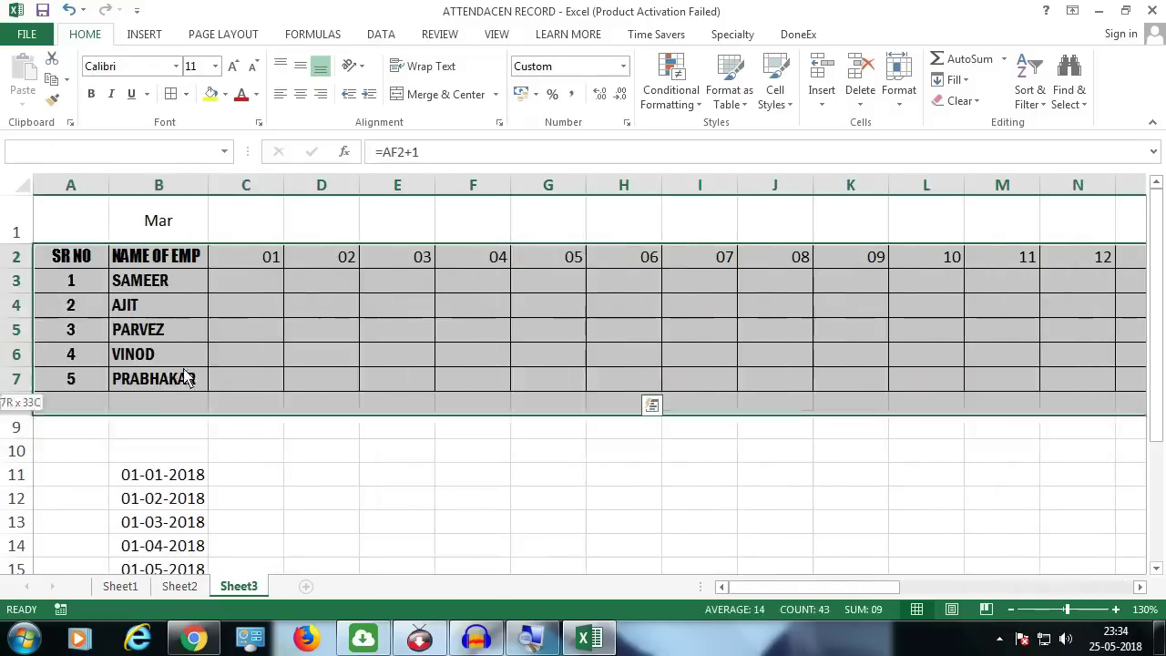
{"action": "left_click_drag", "start_coordinate": [3, 444], "coordinate": [274, 387]}
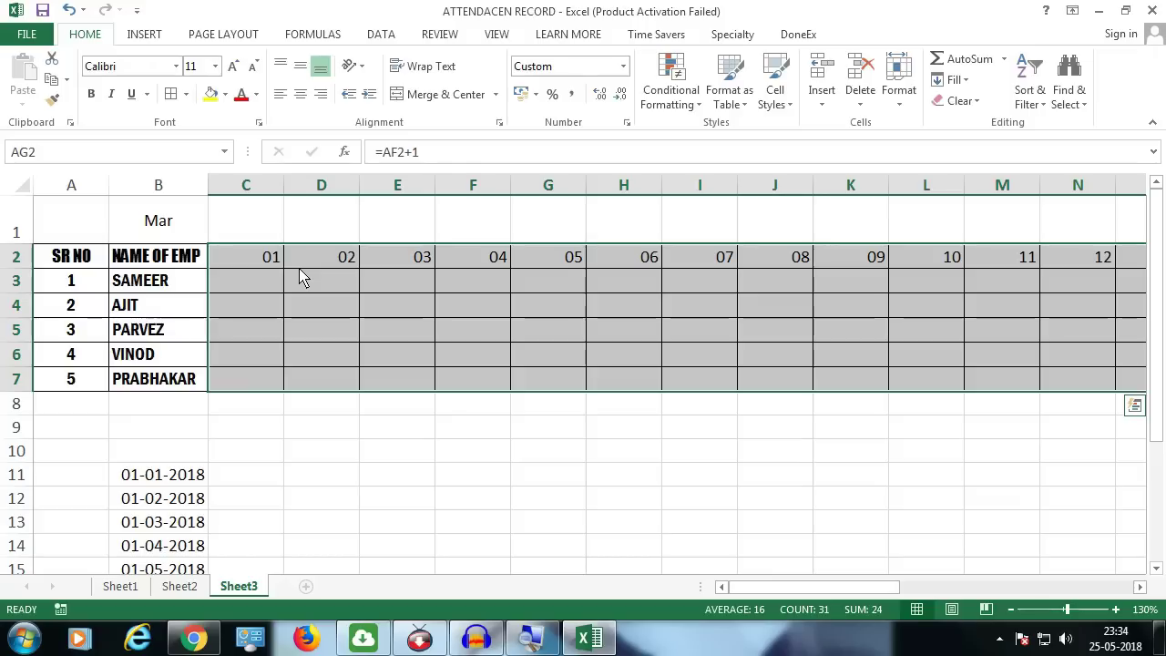
{"action": "key", "text": "alt+h"}
{"action": "key", "text": "o"}
{"action": "key", "text": "i"}
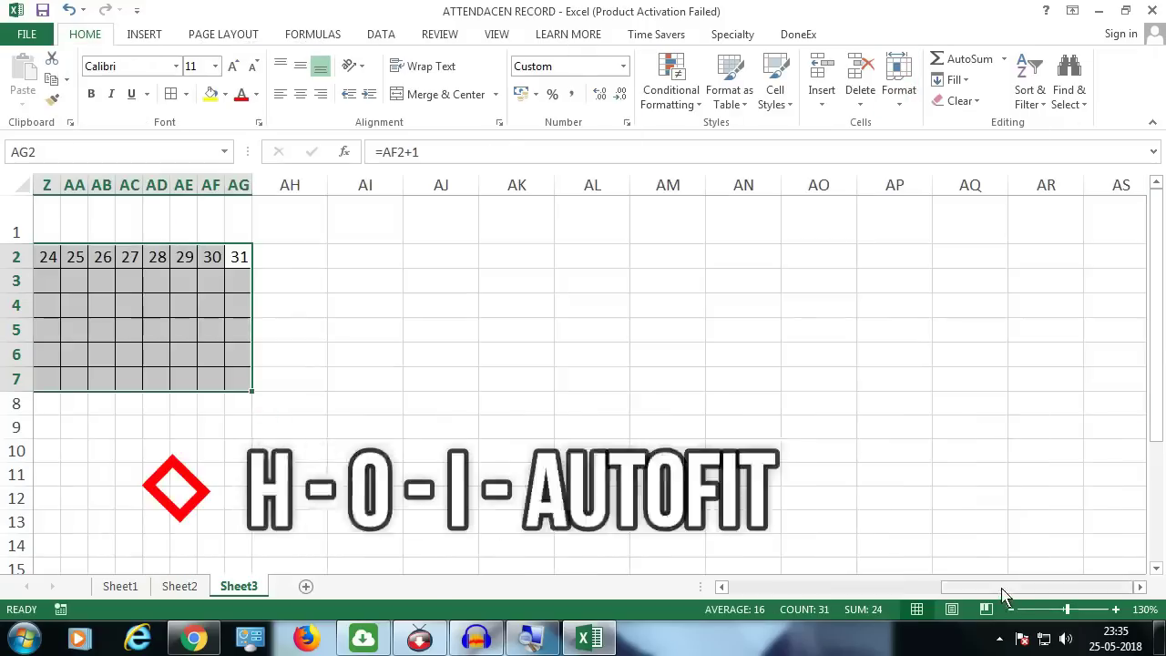
{"action": "left_click_drag", "start_coordinate": [1002, 587], "coordinate": [669, 588]}
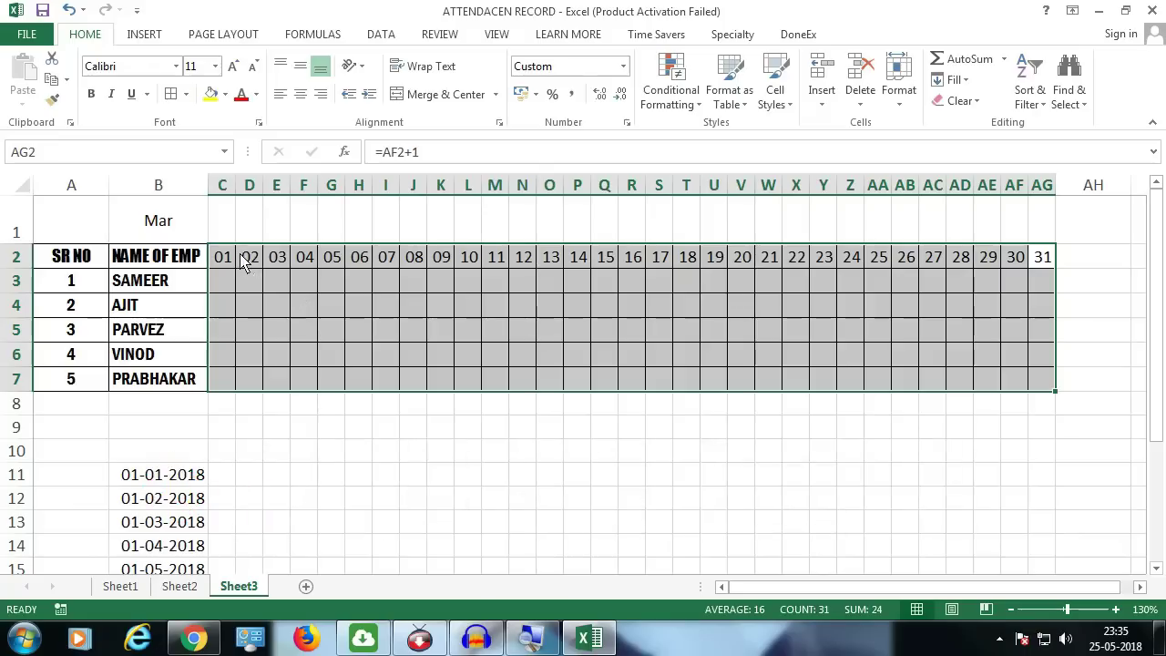
Try February in B1, then set it to 01-05-2018 (May) and widen column C
{"action": "left_click", "coordinate": [219, 264]}
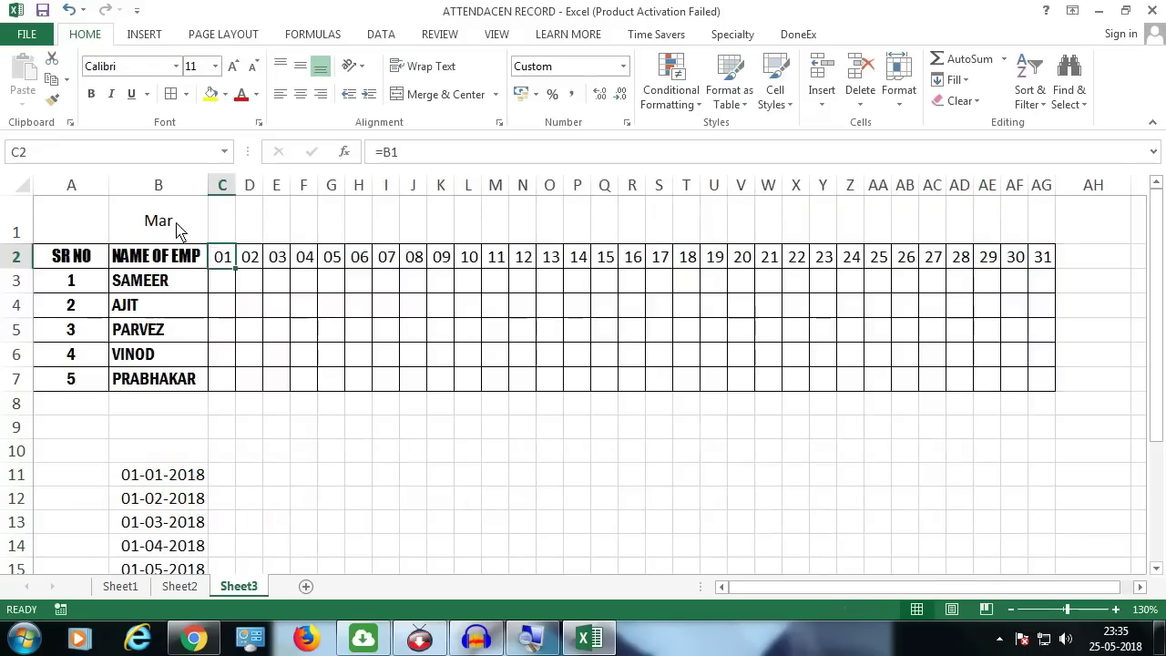
{"action": "left_click", "coordinate": [182, 228]}
{"action": "left_click", "coordinate": [216, 234]}
{"action": "left_click", "coordinate": [145, 269]}
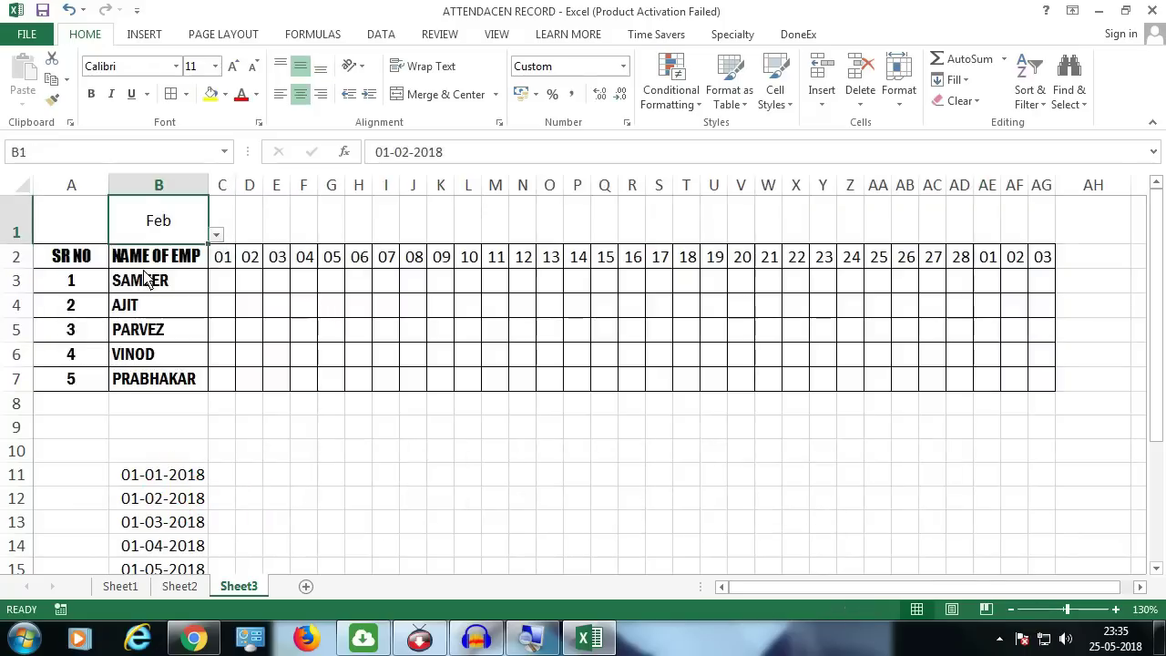
{"action": "left_click", "coordinate": [217, 236]}
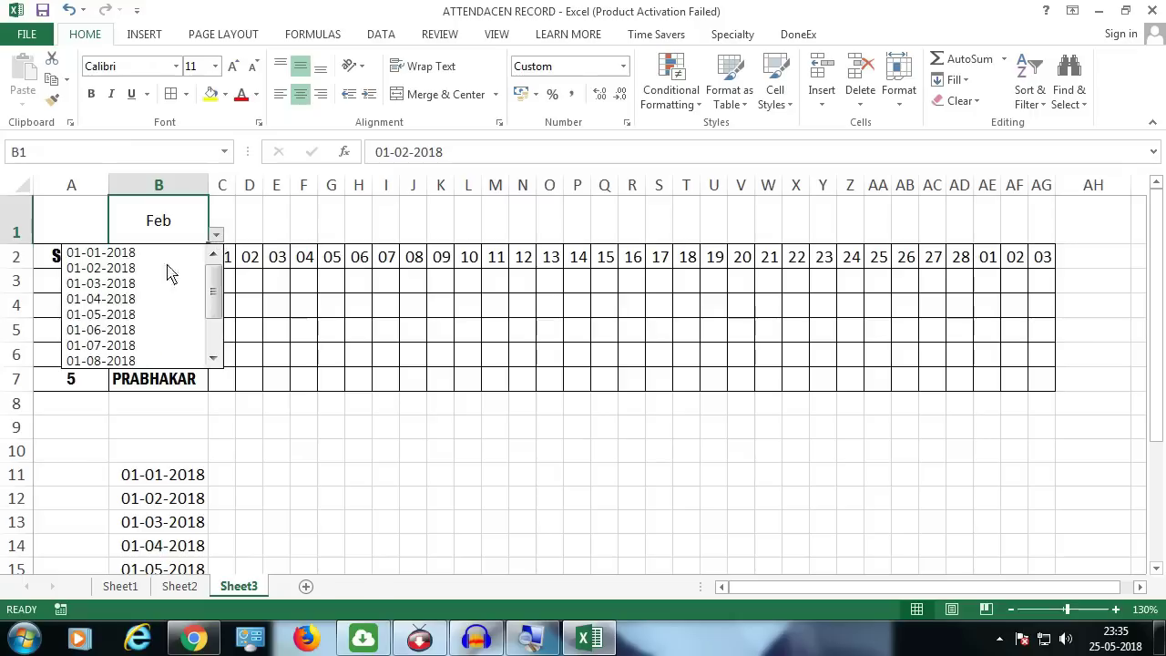
{"action": "left_click", "coordinate": [168, 314]}
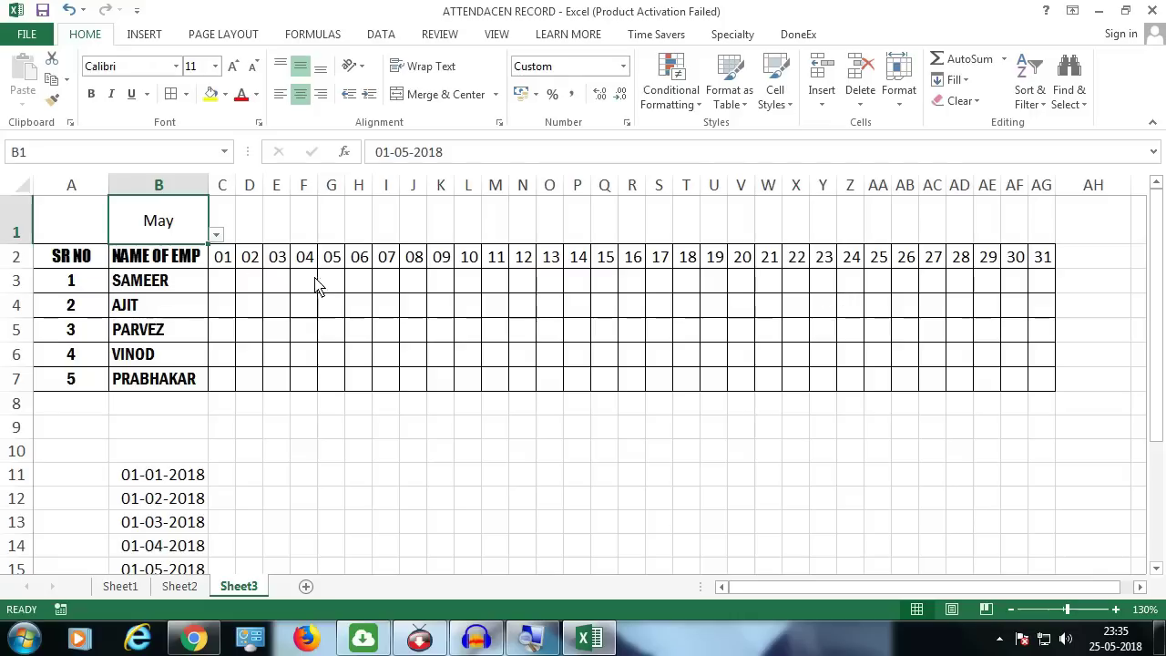
{"action": "key", "text": "Right"}
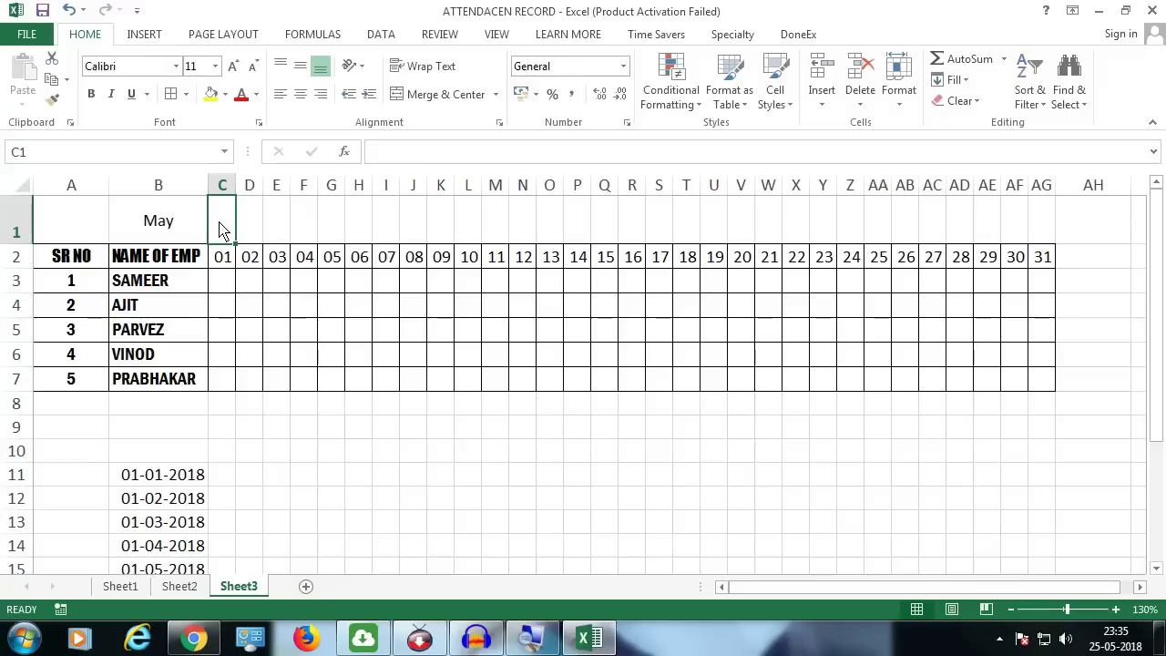
{"action": "left_click_drag", "start_coordinate": [235, 185], "coordinate": [351, 202]}
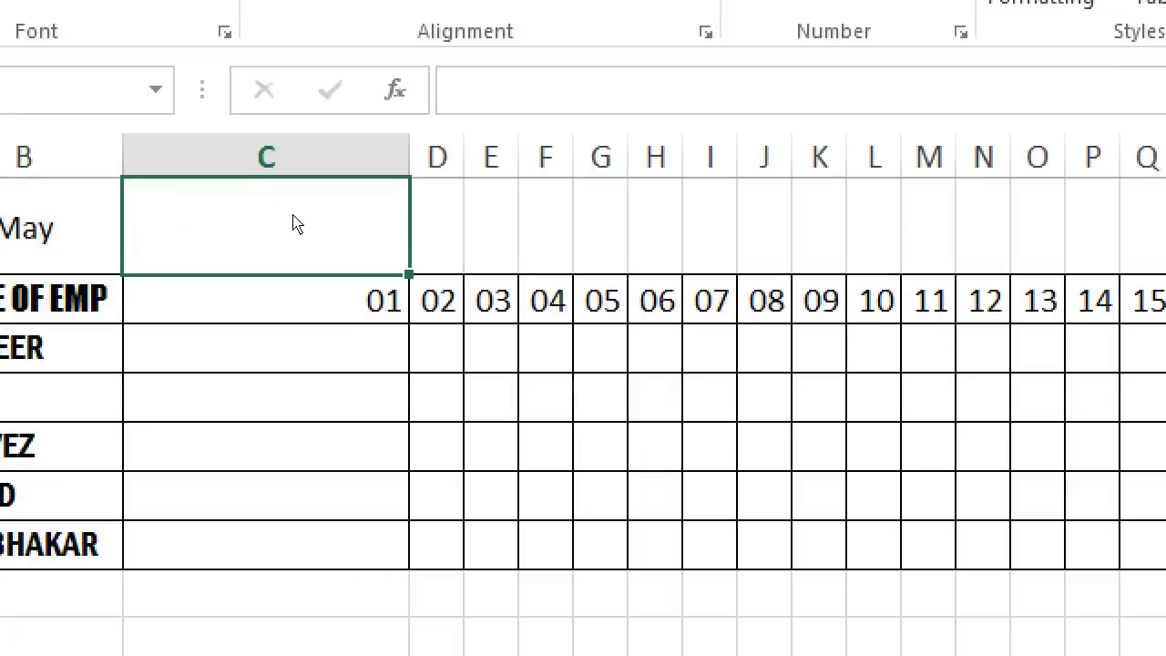
Enter =TEXT(C2,"DDD") in C1 so it shows Tue above day 01
{"action": "type", "text": "=TEXT("}
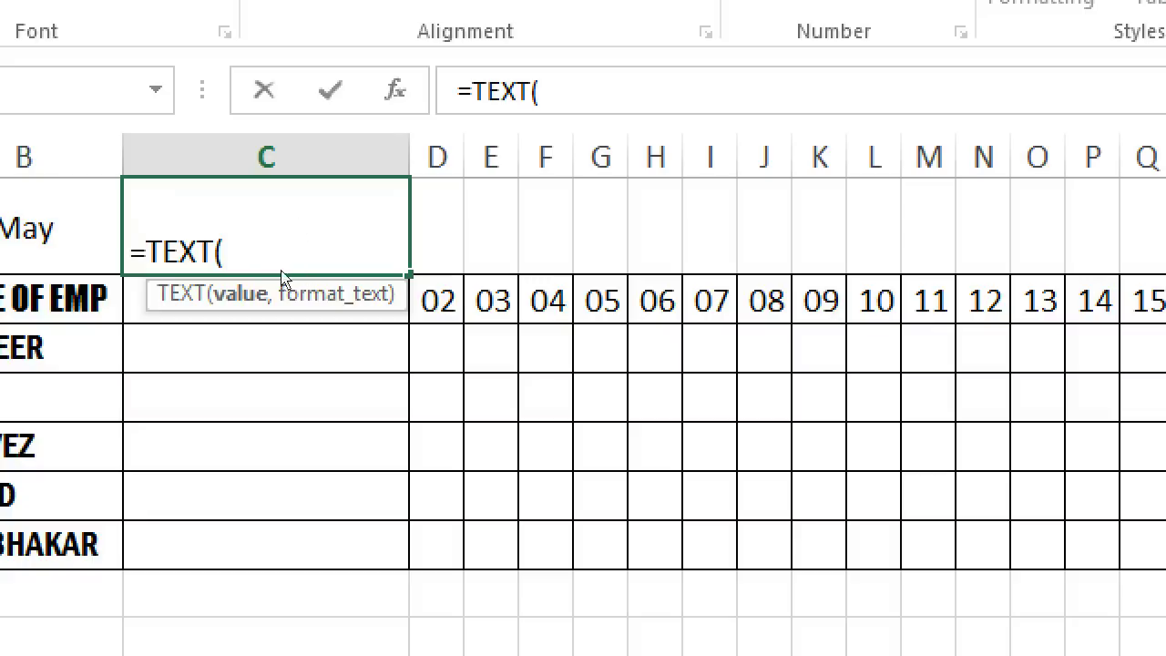
{"action": "left_click", "coordinate": [223, 279]}
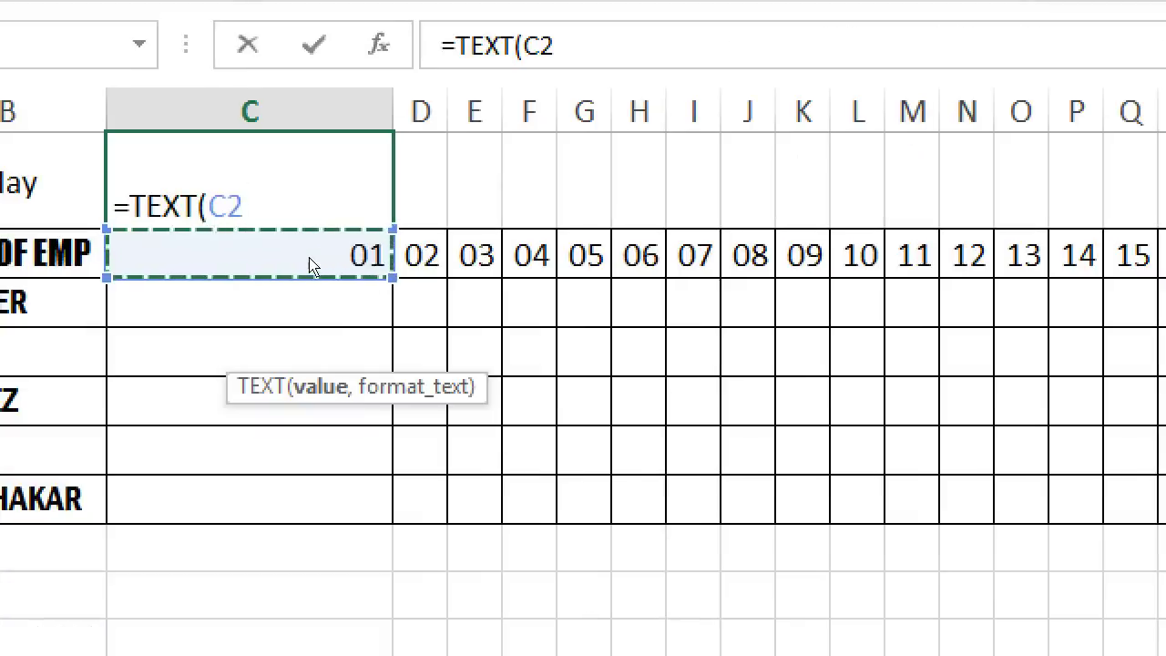
{"action": "type", "text": ","}
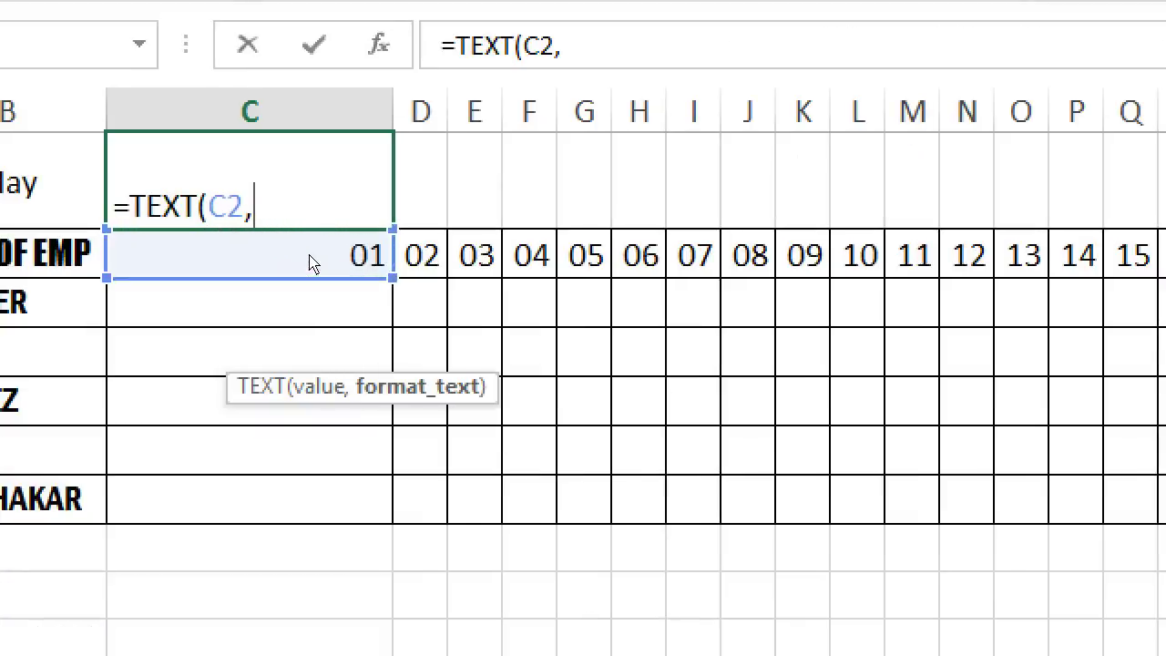
{"action": "type", "text": "\""}
{"action": "type", "text": "D"}
{"action": "key", "text": "BackSpace"}
{"action": "type", "text": "DDD"}
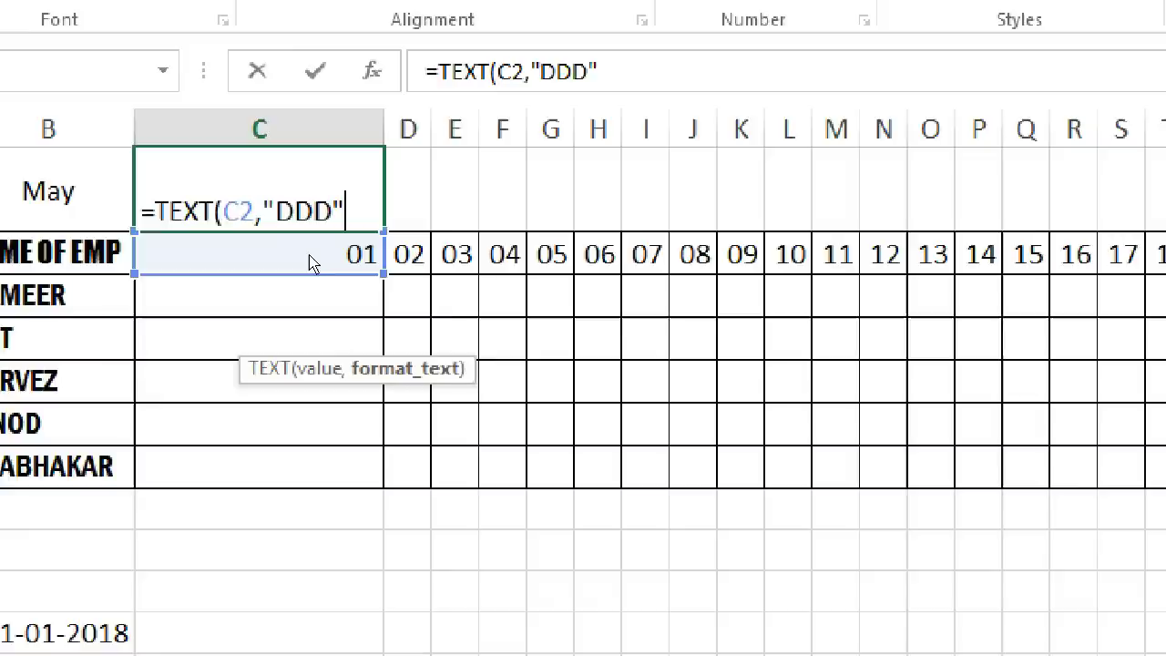
{"action": "key", "text": "Return"}
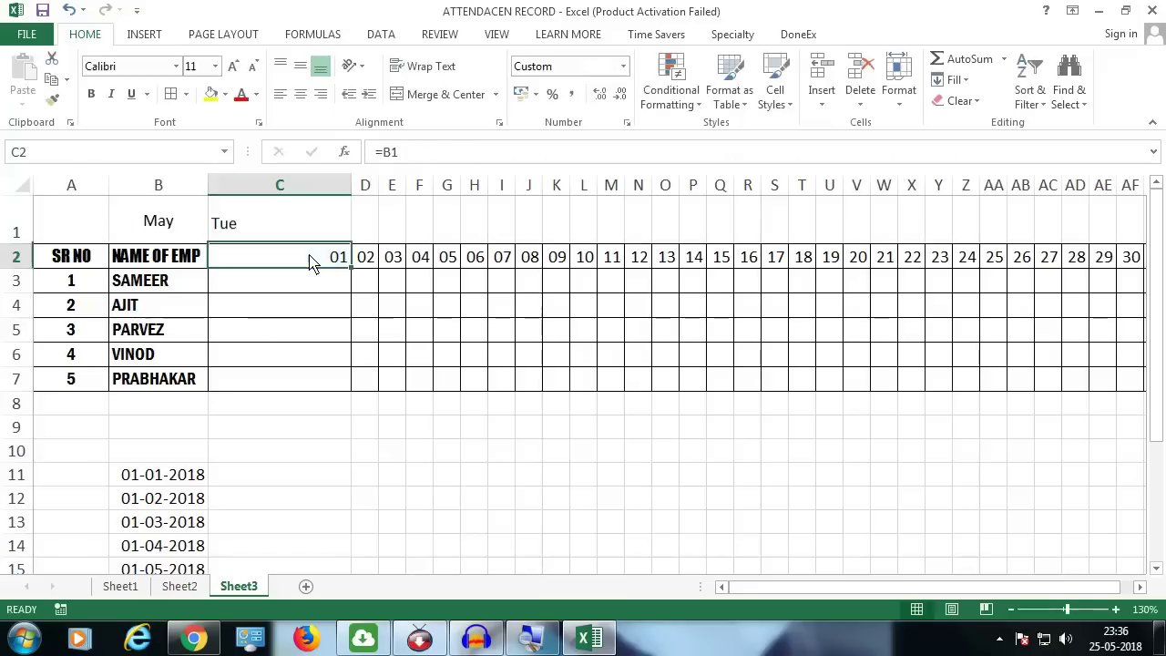
Rotate the Tue in C1 to read vertically with Rotate Text Up and autofit column C
{"action": "left_click", "coordinate": [318, 232]}
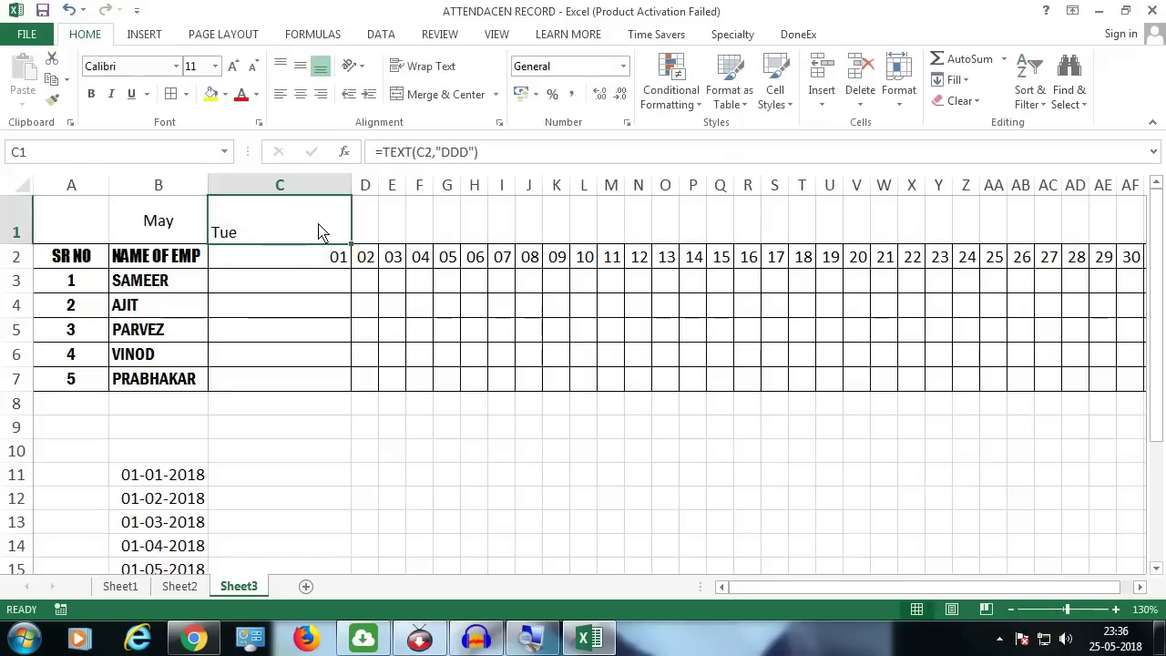
{"action": "double_click", "coordinate": [351, 187]}
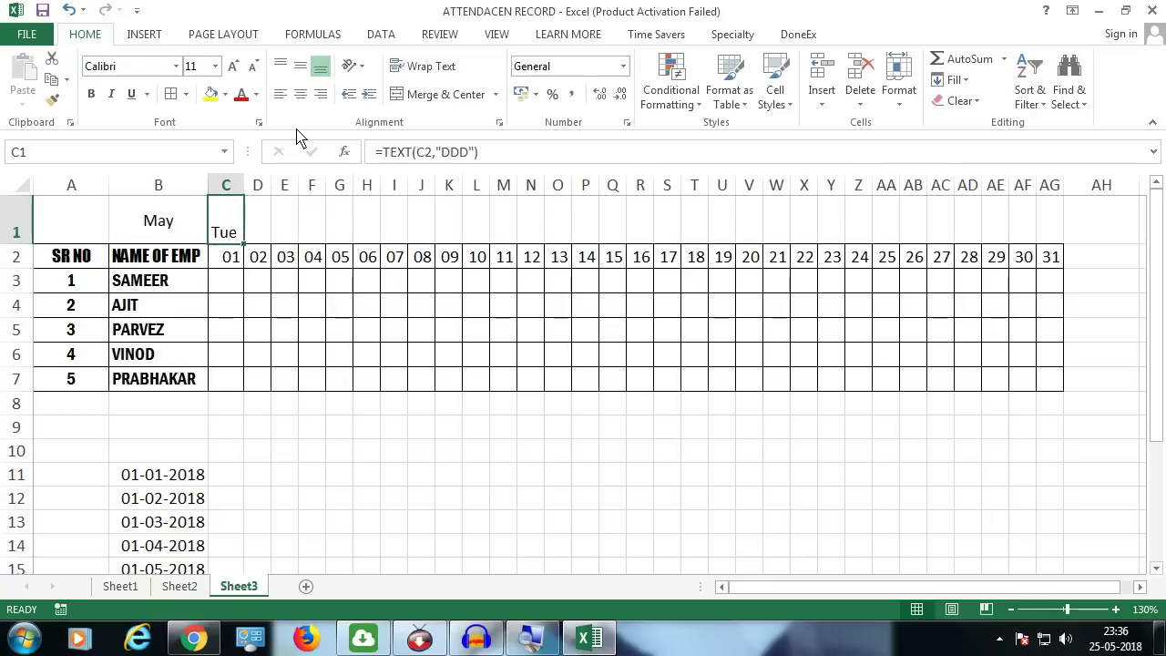
{"action": "left_click", "coordinate": [357, 67]}
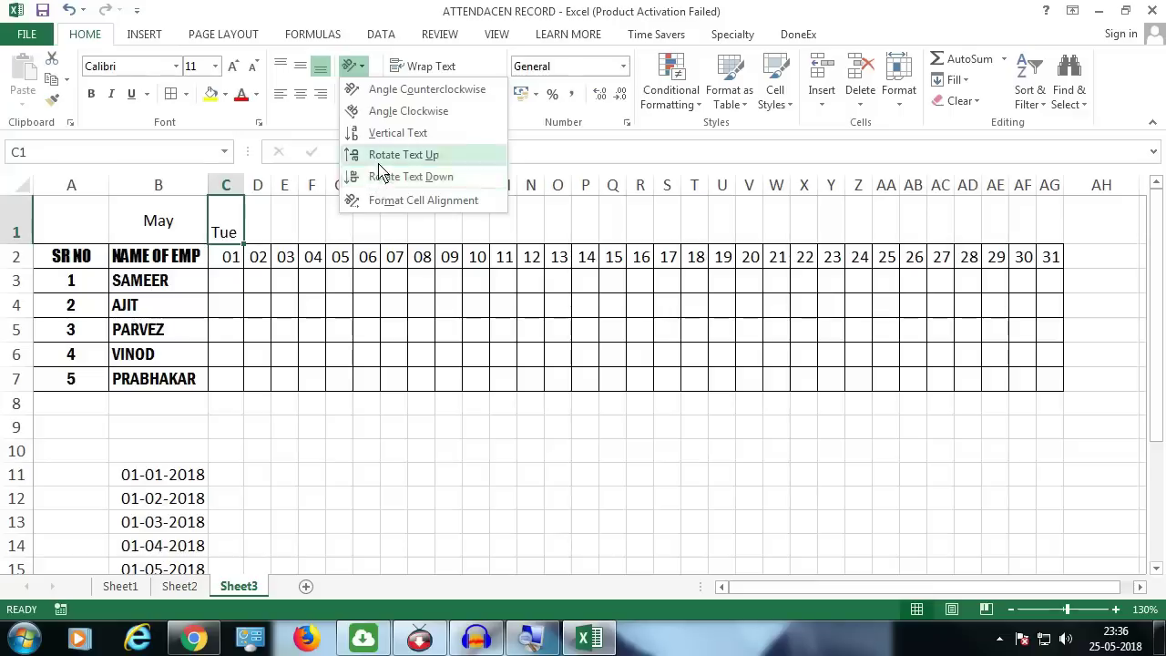
{"action": "left_click", "coordinate": [381, 165]}
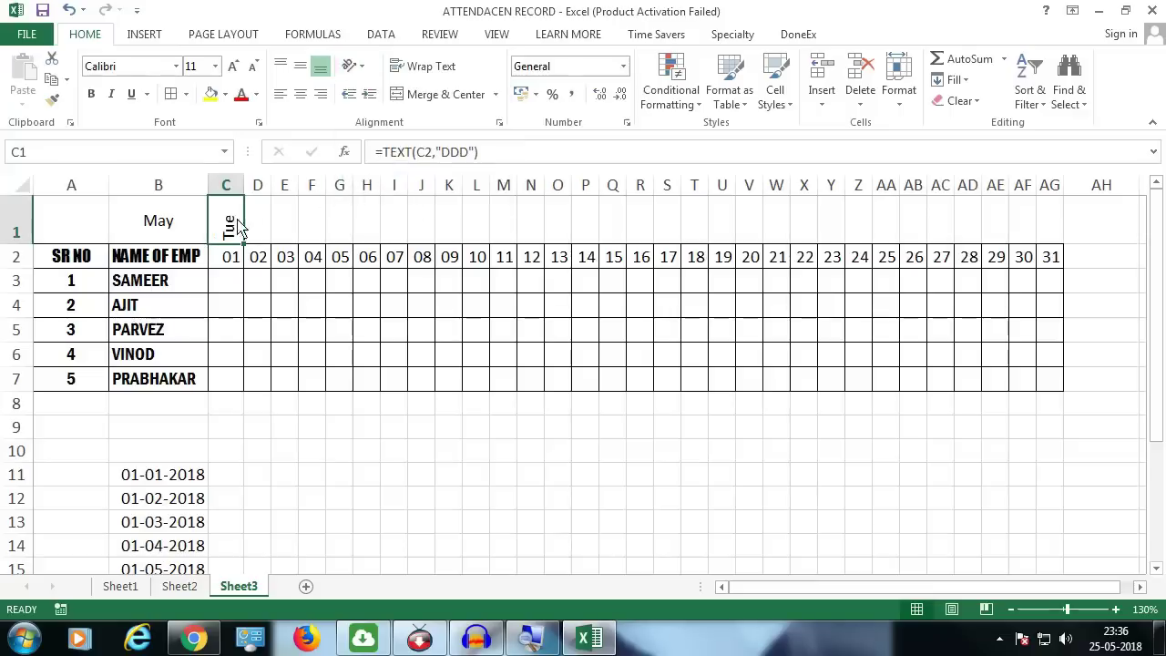
{"action": "double_click", "coordinate": [243, 185]}
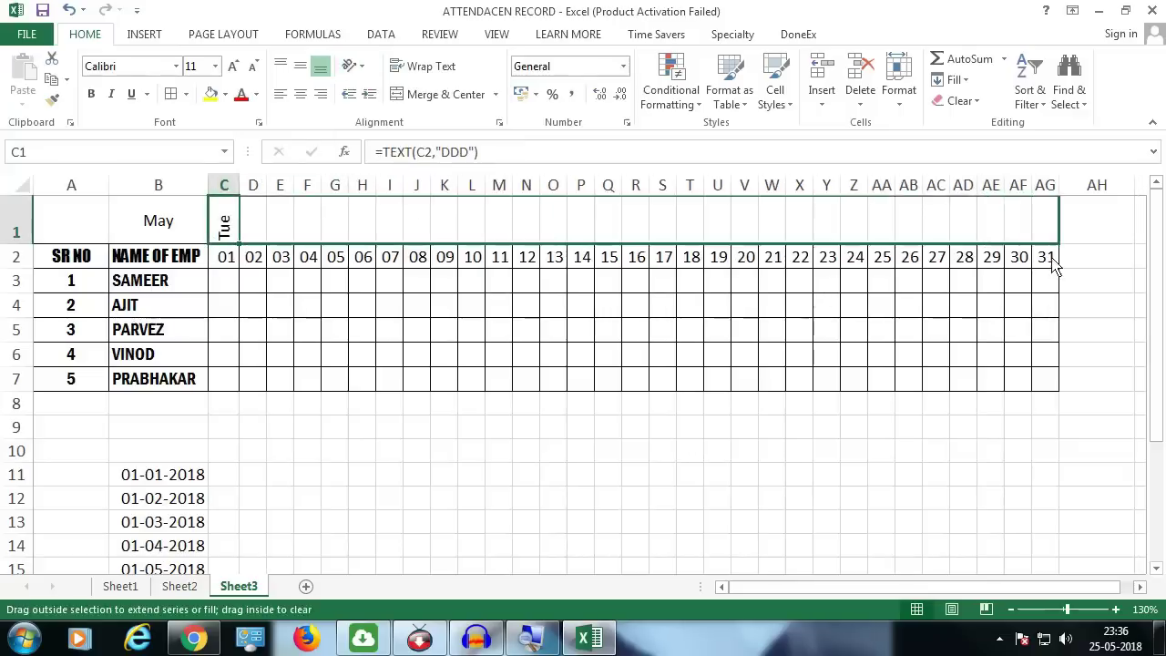
Fill the weekday formula from C1 across to AG1, then select the day grid C1:AG7
{"action": "left_click_drag", "start_coordinate": [241, 248], "coordinate": [1054, 266]}
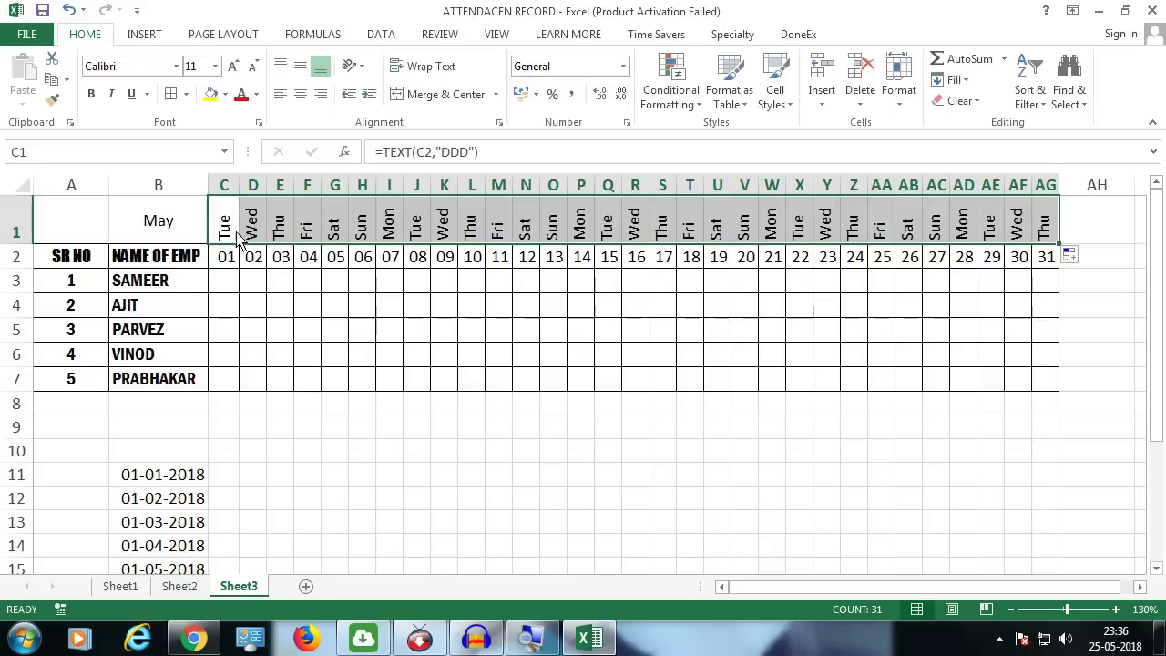
{"action": "left_click_drag", "start_coordinate": [362, 229], "coordinate": [373, 378]}
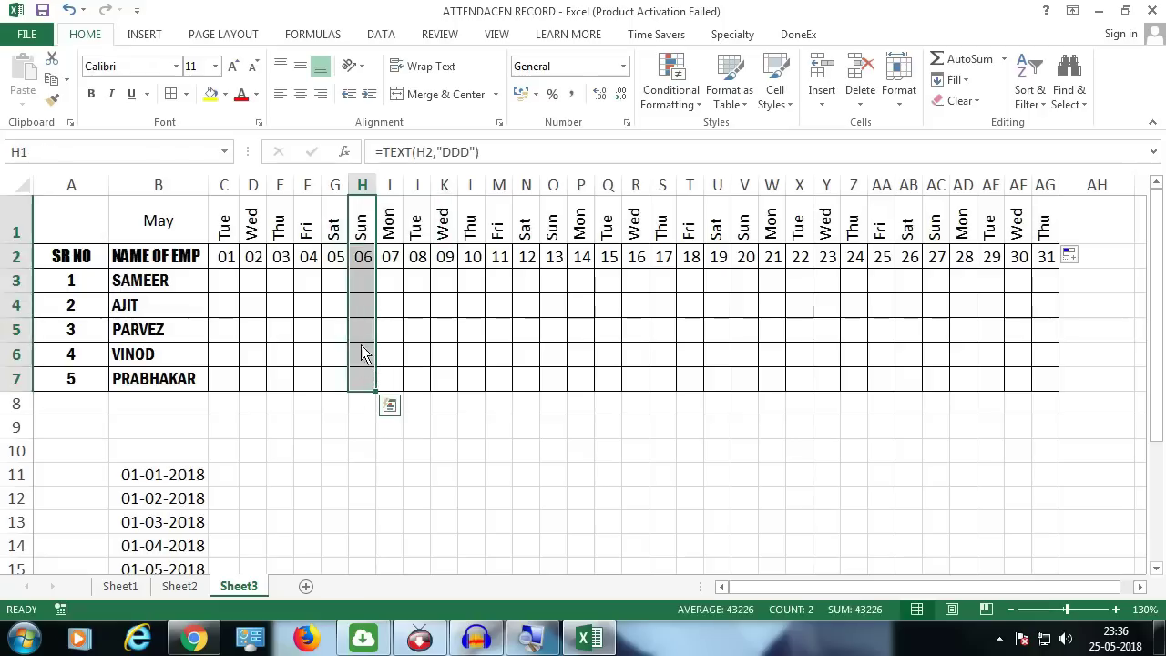
{"action": "mouse_move", "coordinate": [225, 229]}
{"action": "left_mouse_down"}
{"action": "mouse_move", "coordinate": [765, 362]}
{"action": "mouse_move", "coordinate": [1041, 387]}
{"action": "left_mouse_up"}
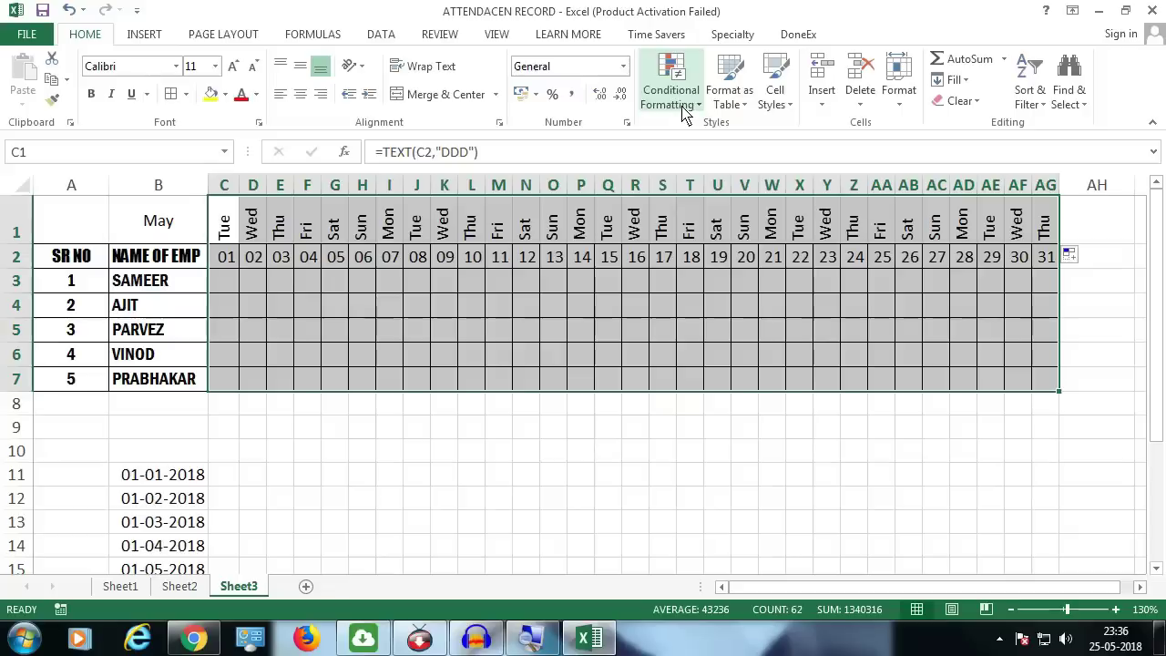
Start a new conditional formatting rule of type 'Use a formula to determine which cells to format'
{"action": "left_click", "coordinate": [684, 110]}
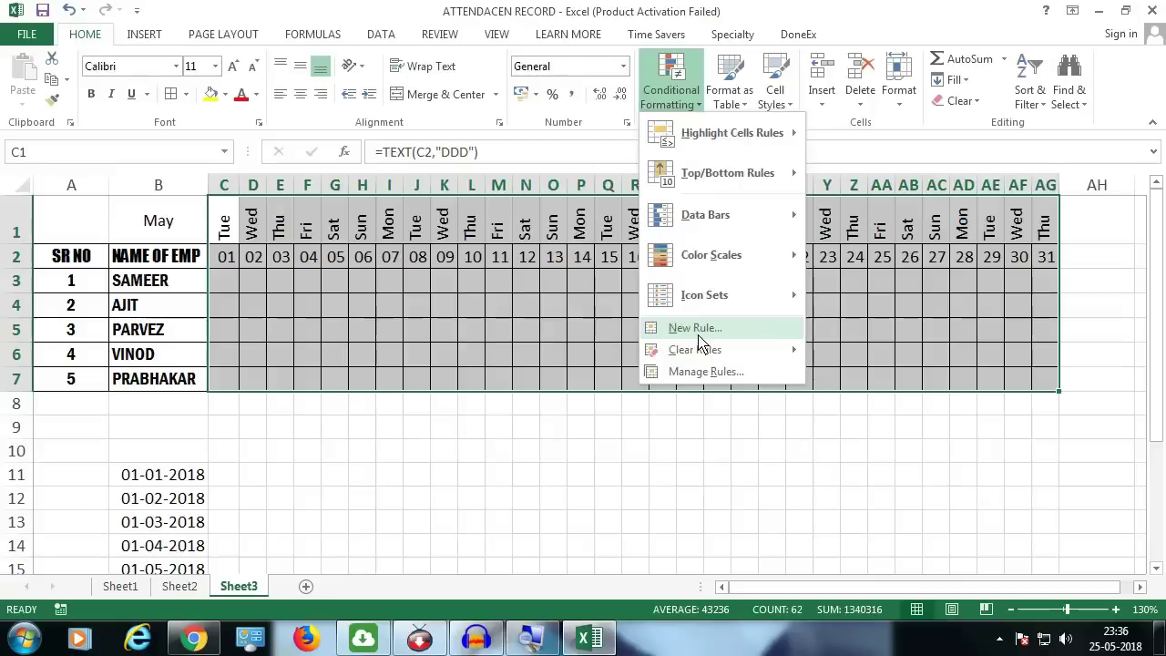
{"action": "left_click", "coordinate": [697, 330]}
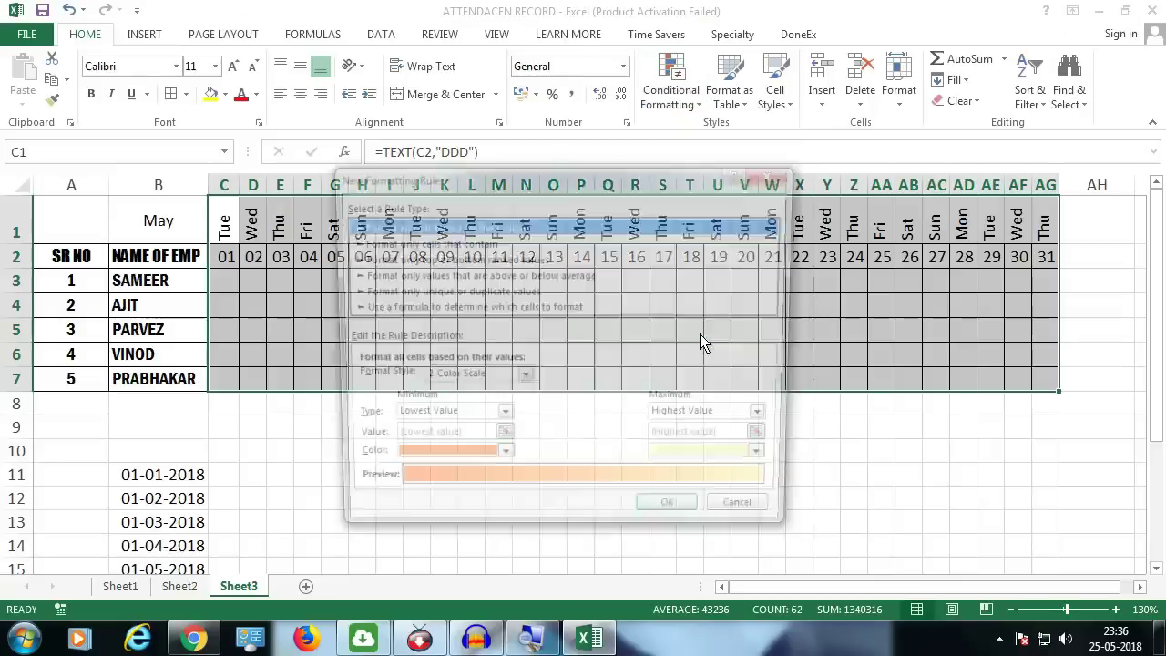
{"action": "left_click", "coordinate": [427, 310]}
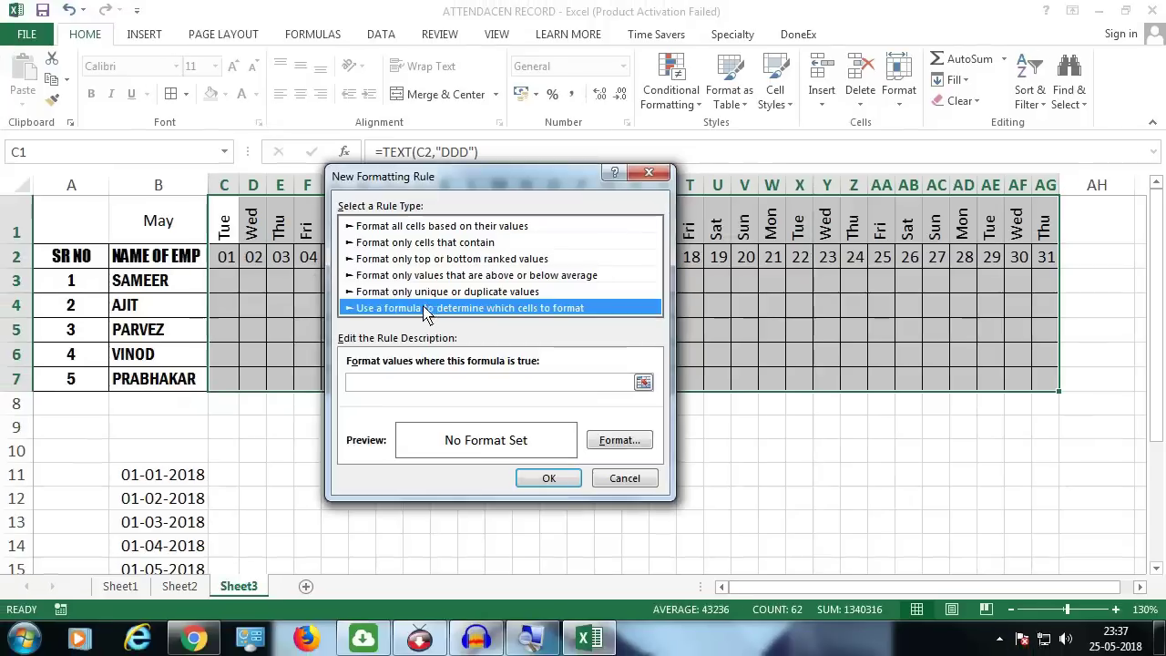
{"action": "left_click_drag", "start_coordinate": [426, 172], "coordinate": [551, 175]}
Enter the rule formula =C$1="SUN", locking row 1 of the C1 reference
{"action": "left_click", "coordinate": [486, 387]}
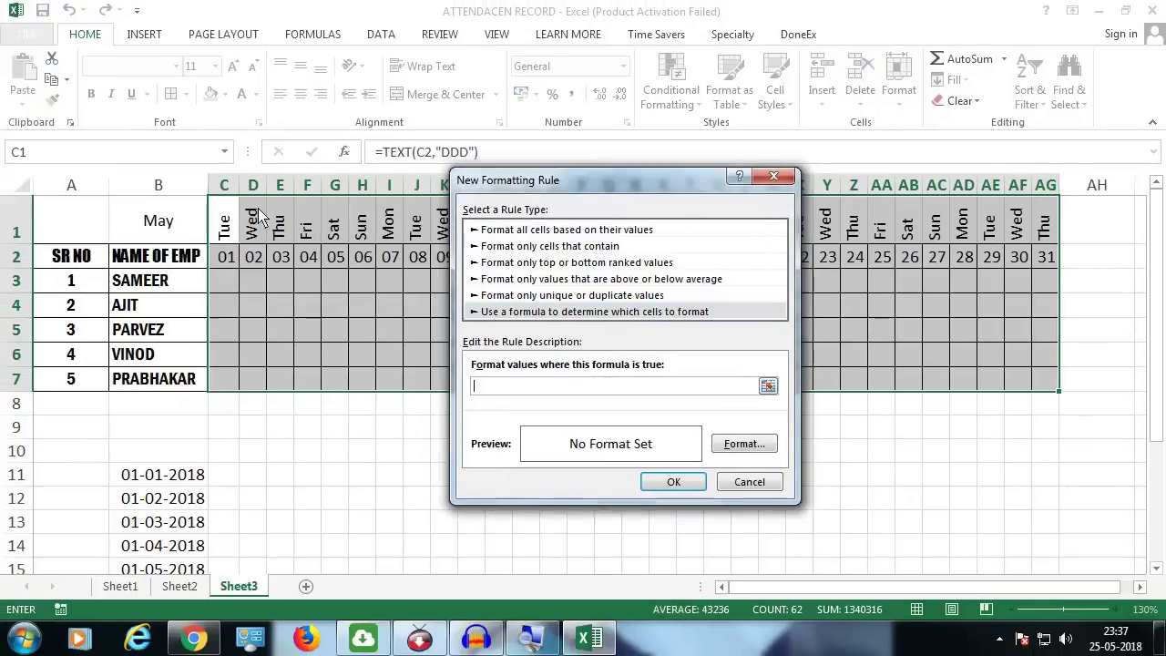
{"action": "left_click", "coordinate": [226, 224]}
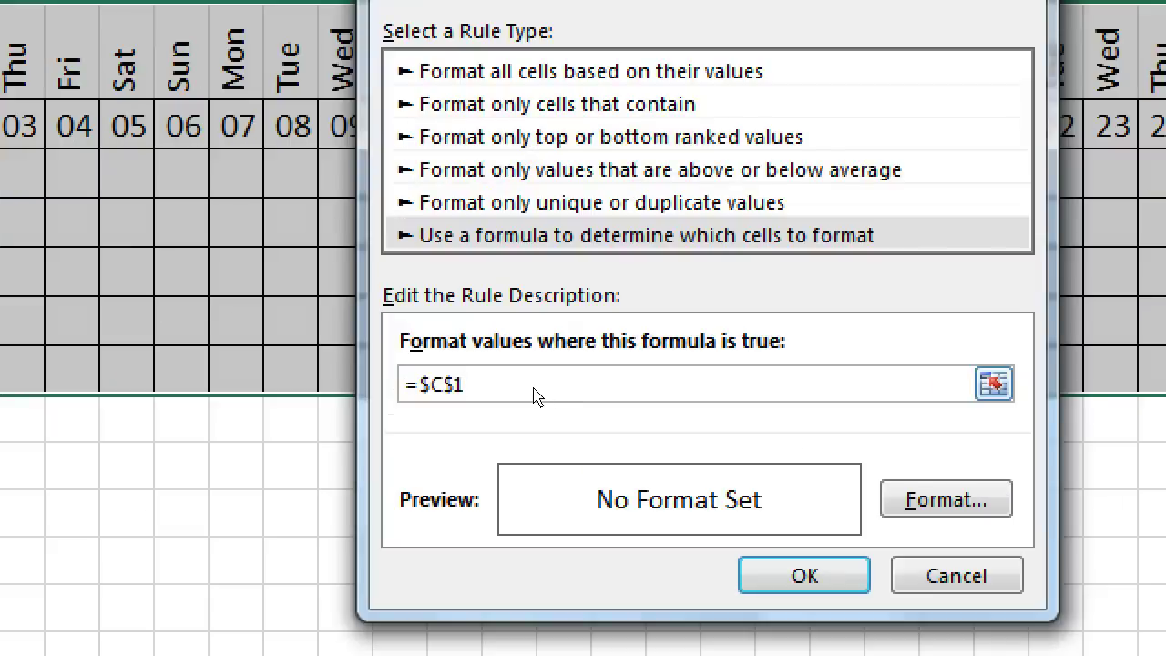
{"action": "key", "text": "F4"}
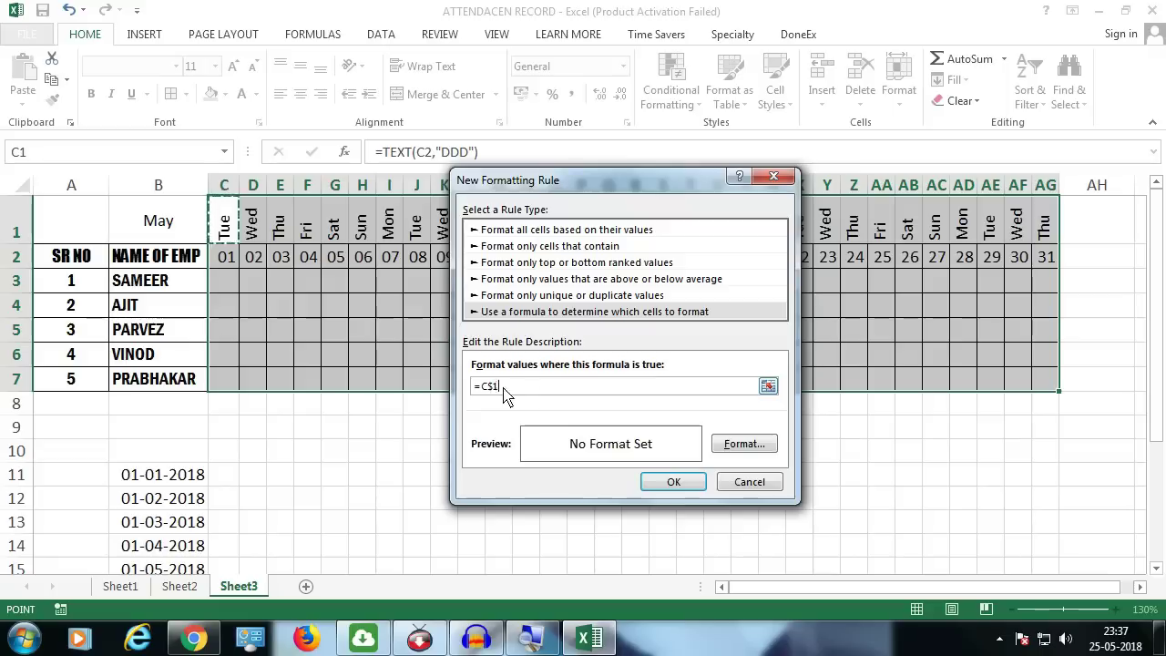
{"action": "type", "text": "=\"SUN"}
Give the Sunday rule a red fill and white font colour, then apply it
{"action": "left_click", "coordinate": [739, 444]}
{"action": "left_click", "coordinate": [506, 134]}
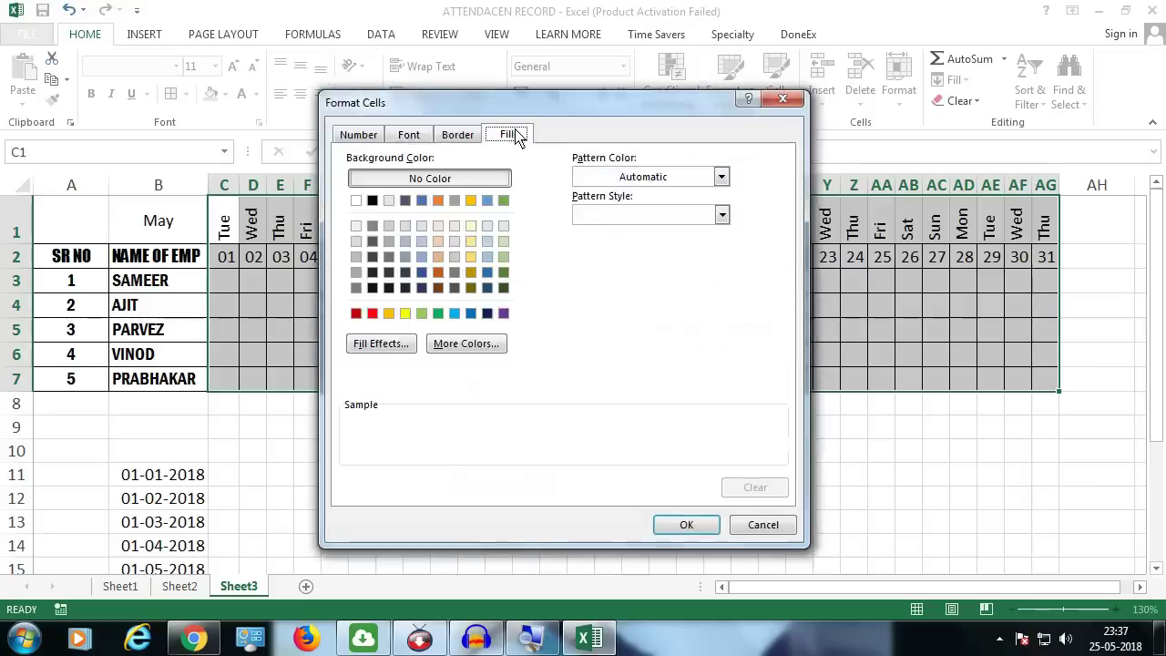
{"action": "left_click", "coordinate": [372, 314]}
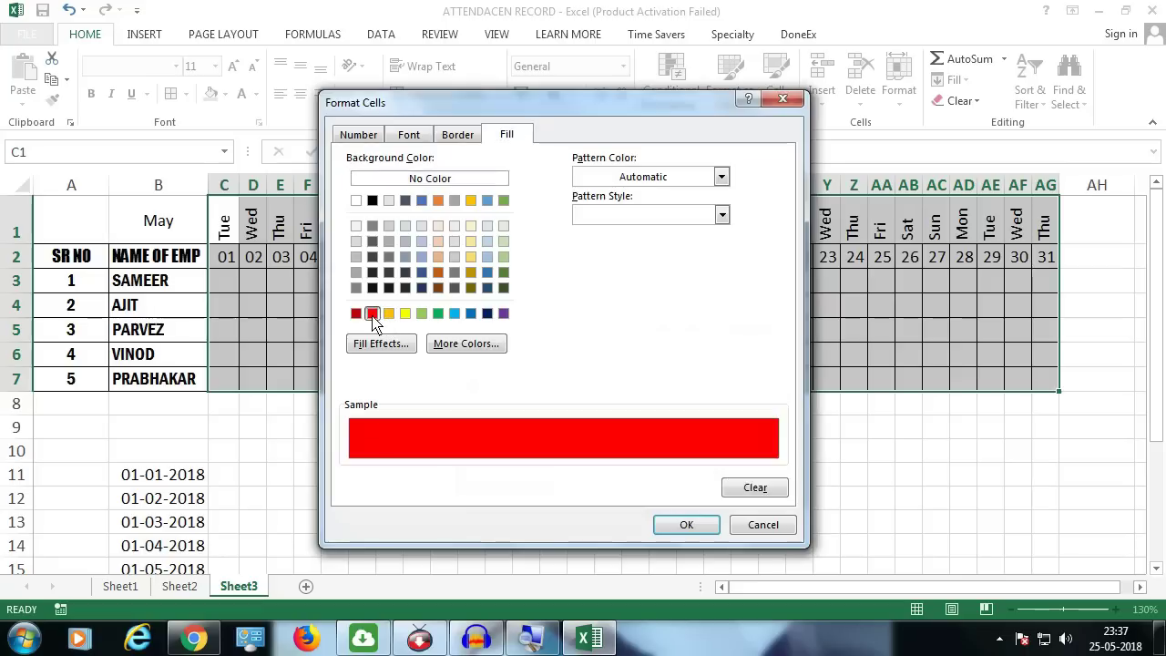
{"action": "left_click", "coordinate": [409, 137]}
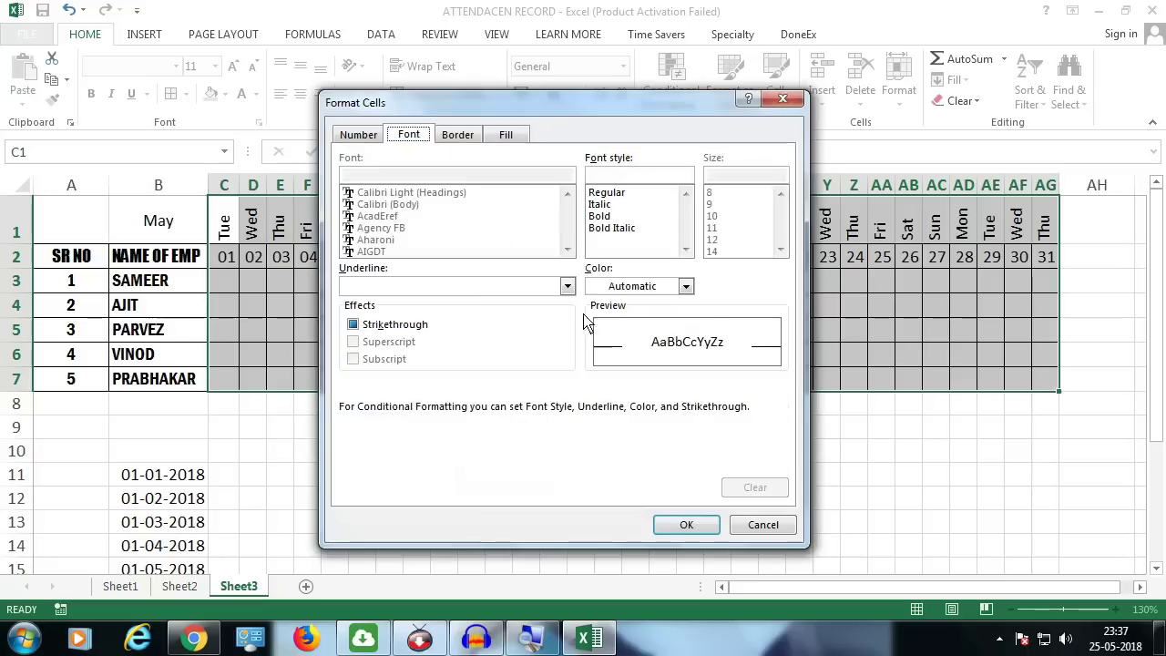
{"action": "left_click", "coordinate": [686, 286]}
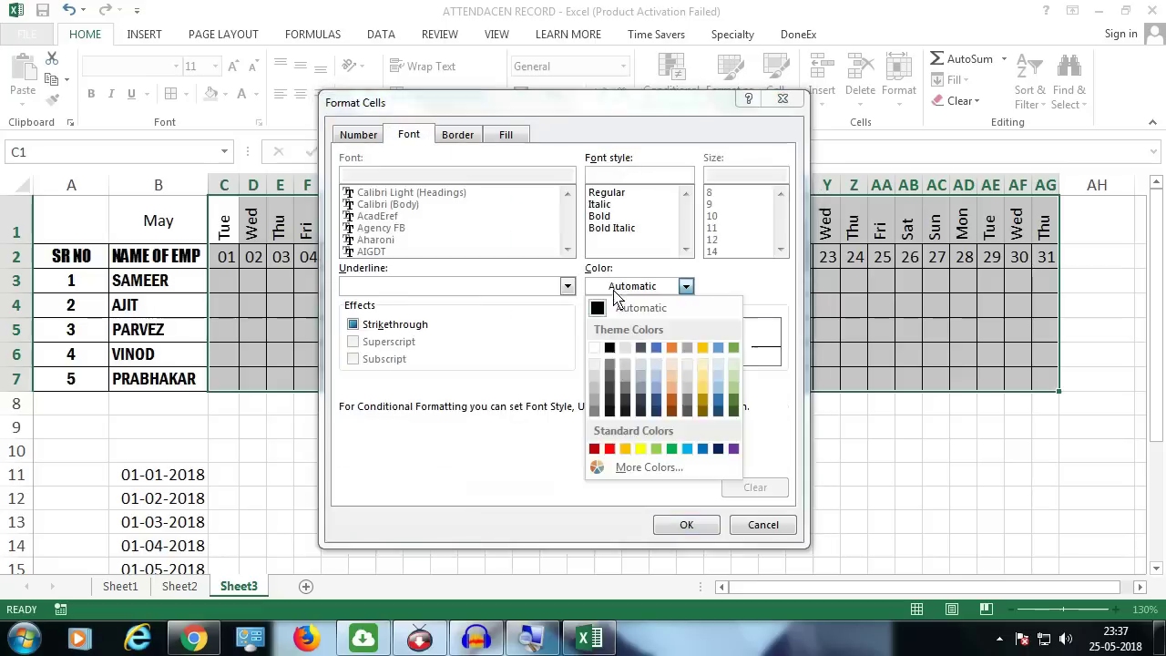
{"action": "left_click", "coordinate": [597, 349]}
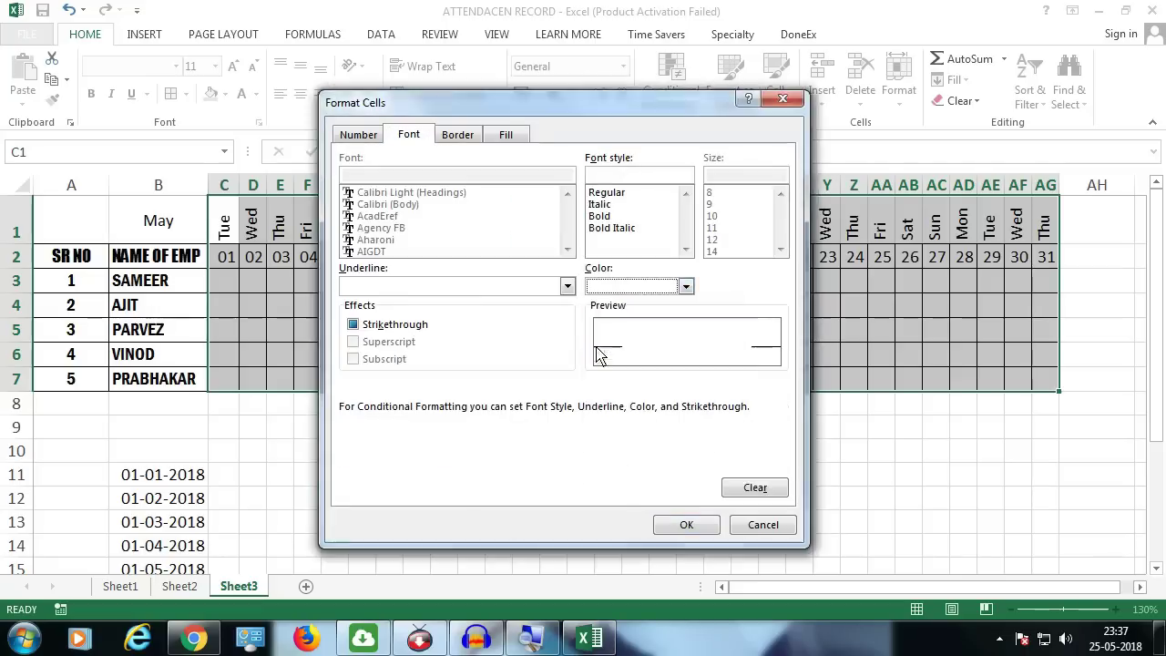
{"action": "left_click", "coordinate": [698, 531]}
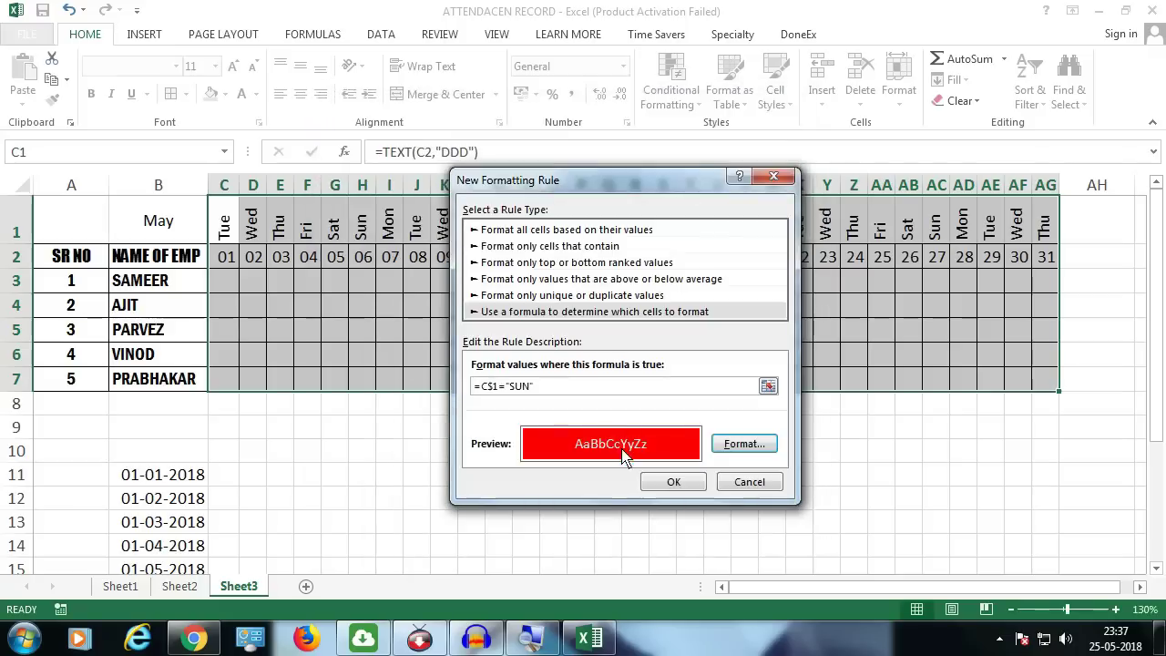
{"action": "left_click", "coordinate": [671, 482]}
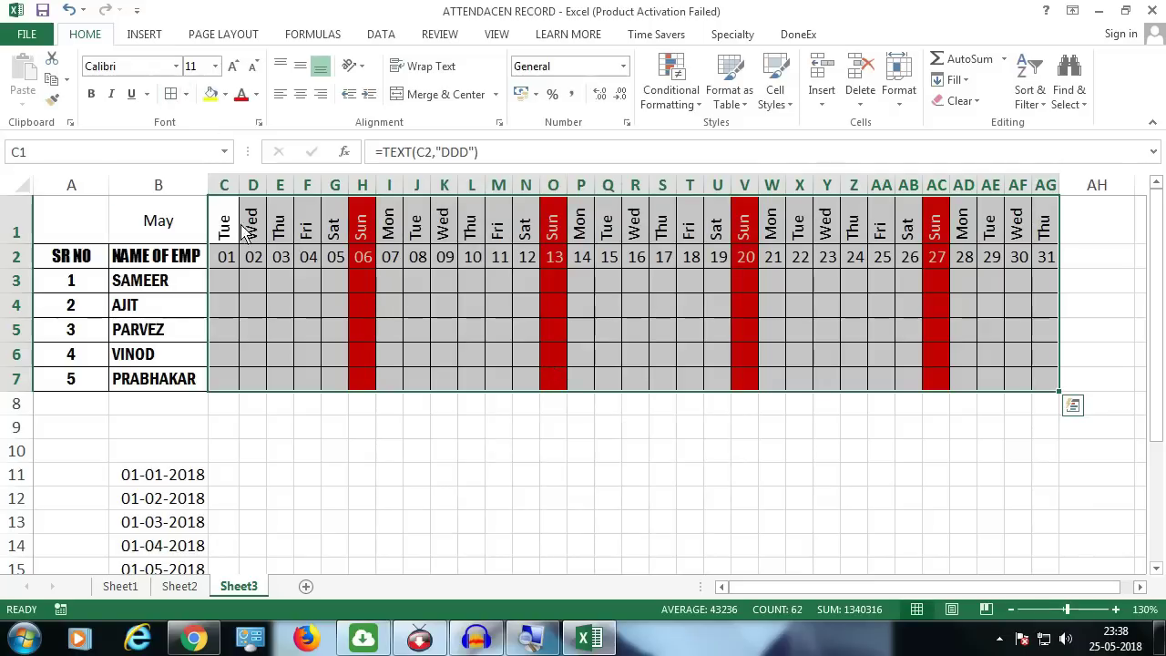
{"action": "left_click", "coordinate": [204, 237]}
{"action": "left_click", "coordinate": [216, 235]}
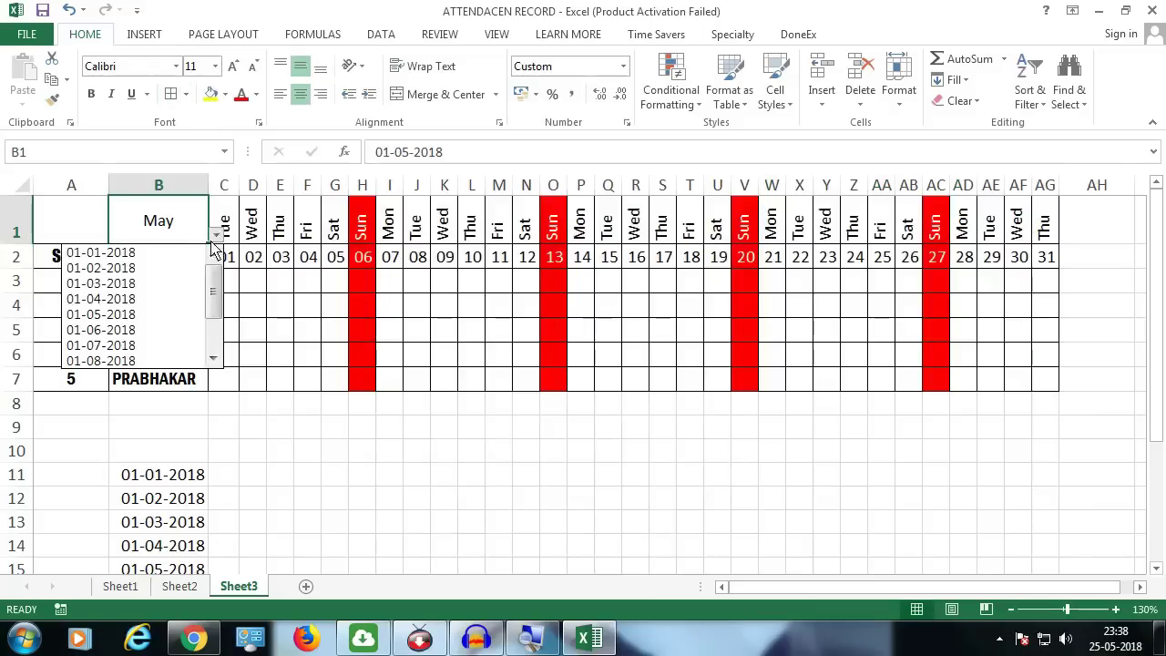
{"action": "left_click", "coordinate": [164, 270]}
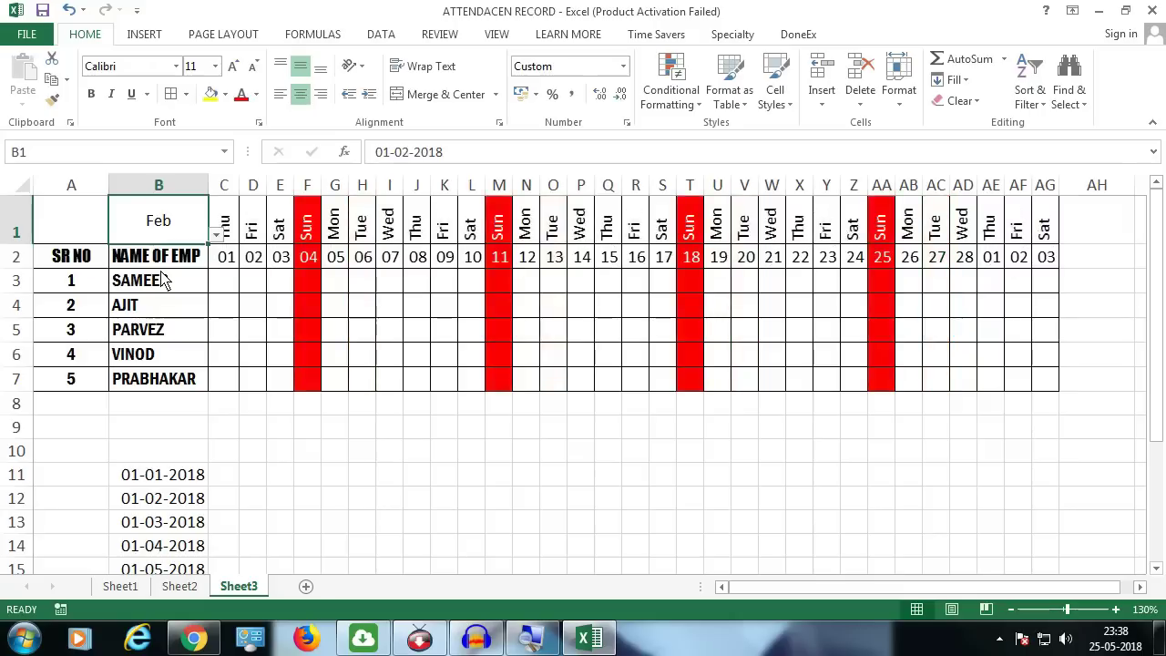
{"action": "left_click", "coordinate": [217, 235]}
{"action": "left_click", "coordinate": [142, 268]}
{"action": "left_click", "coordinate": [217, 236]}
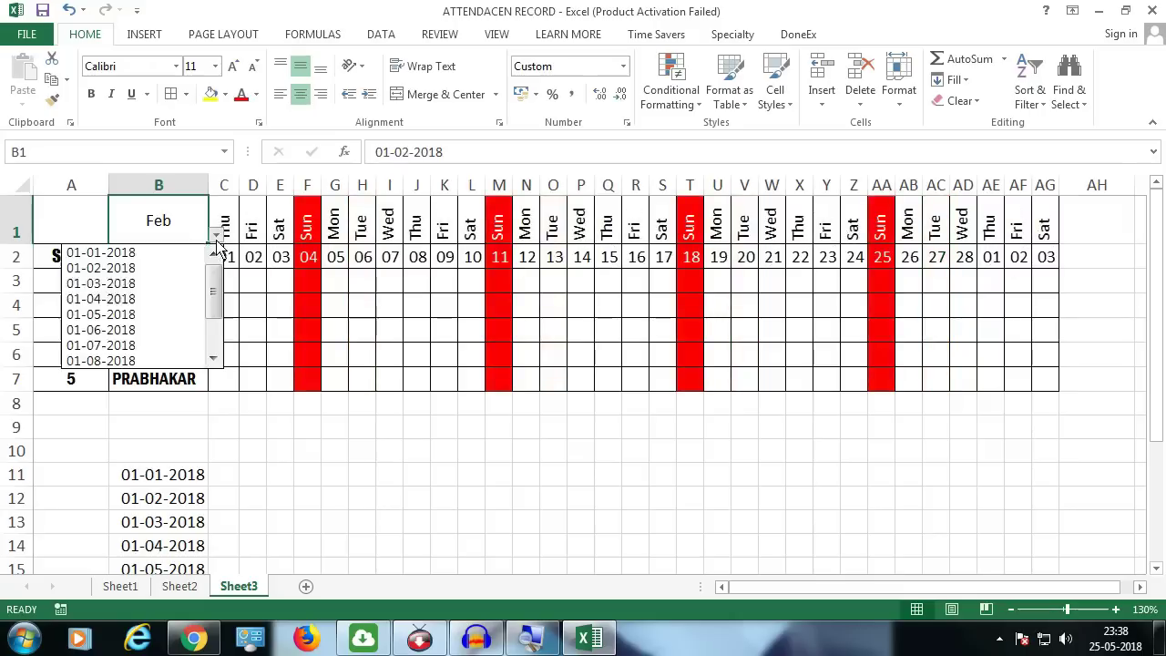
{"action": "left_click", "coordinate": [142, 299]}
{"action": "left_click", "coordinate": [216, 235]}
{"action": "left_click", "coordinate": [143, 302]}
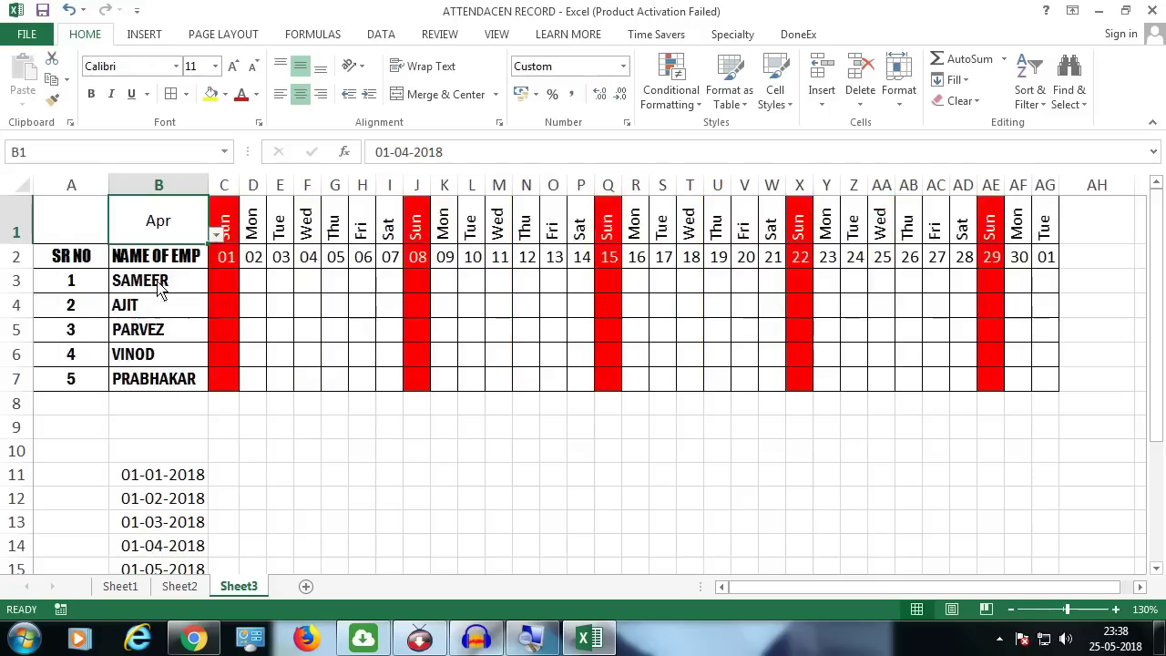
{"action": "left_click", "coordinate": [217, 234]}
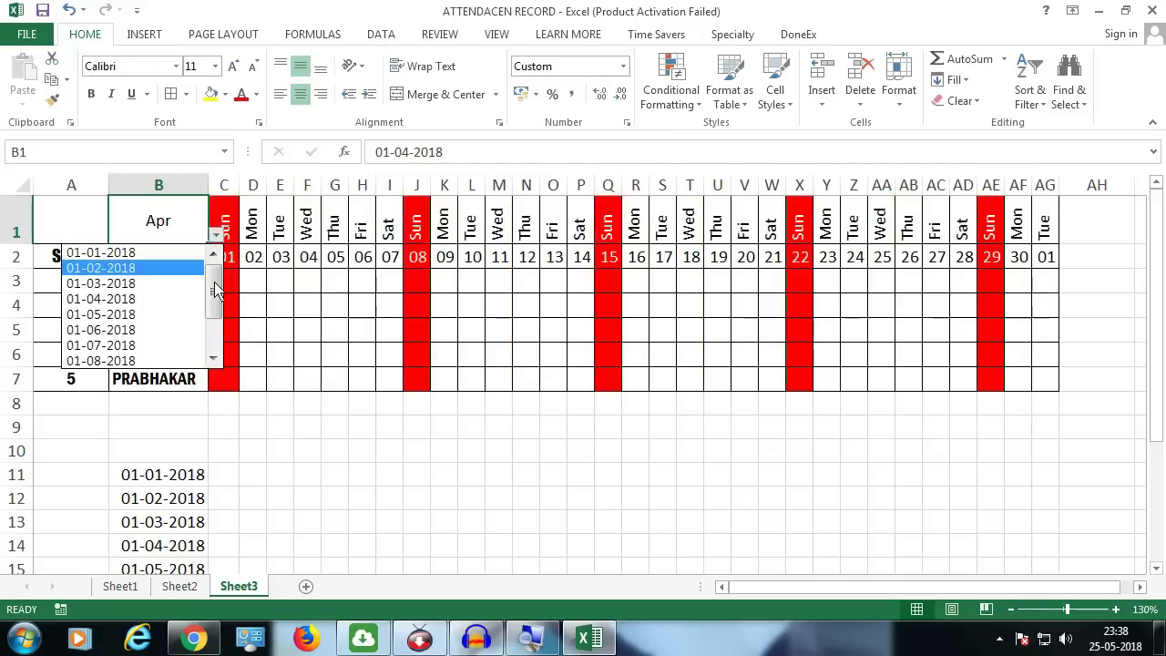
{"action": "left_click", "coordinate": [169, 314]}
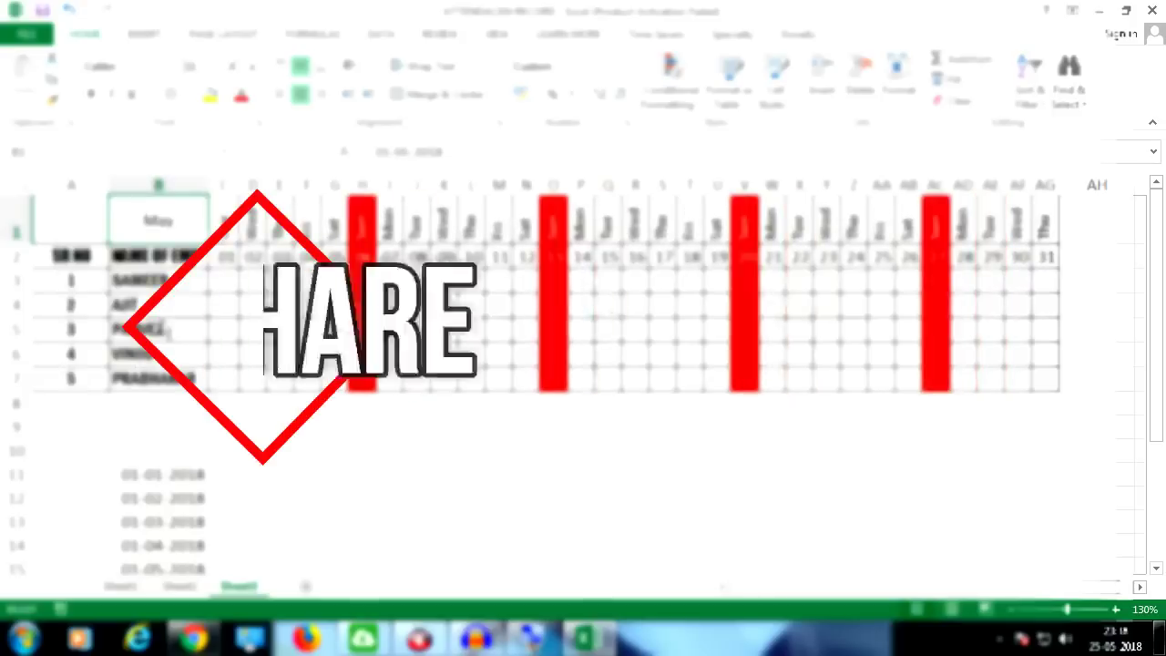